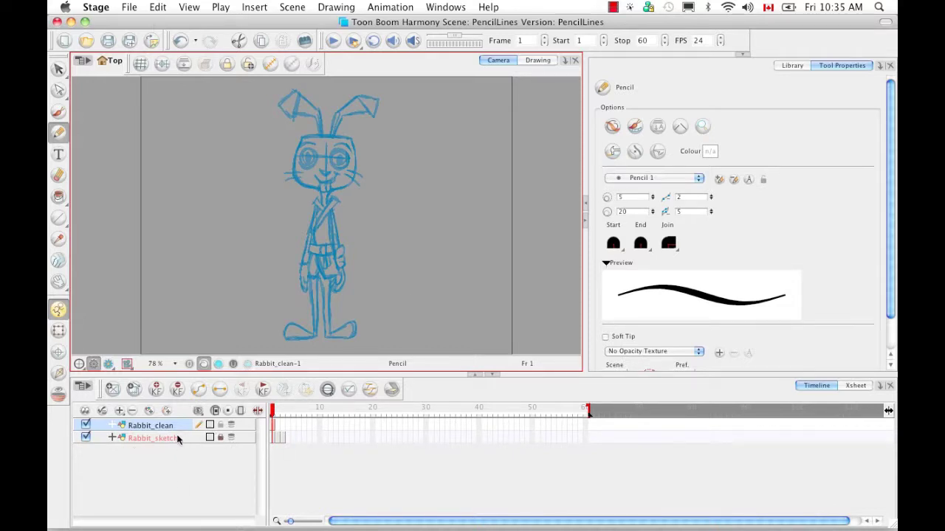
Step through the Rabbit_sketch drawings on frames 1 to 3.
{"action": "left_click", "coordinate": [182, 440]}
{"action": "left_click", "coordinate": [274, 438]}
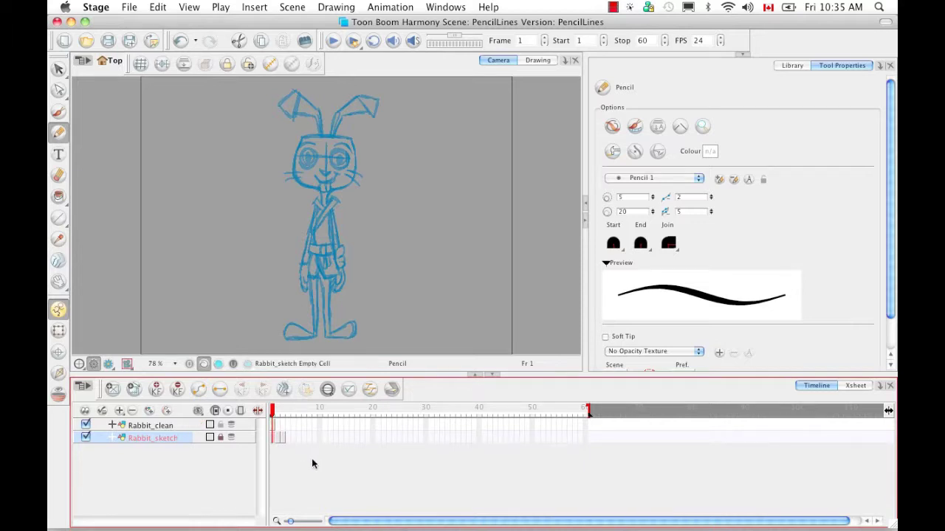
{"action": "key", "text": "g"}
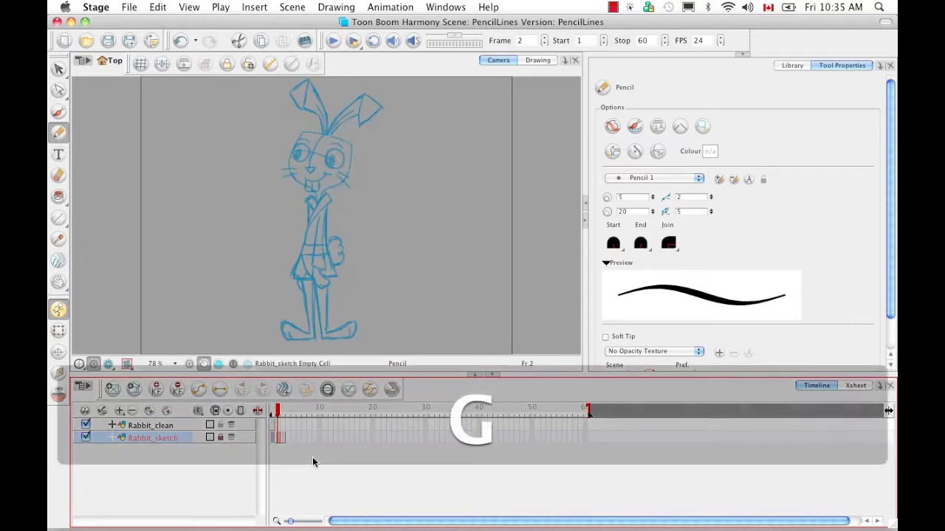
{"action": "key", "text": "g"}
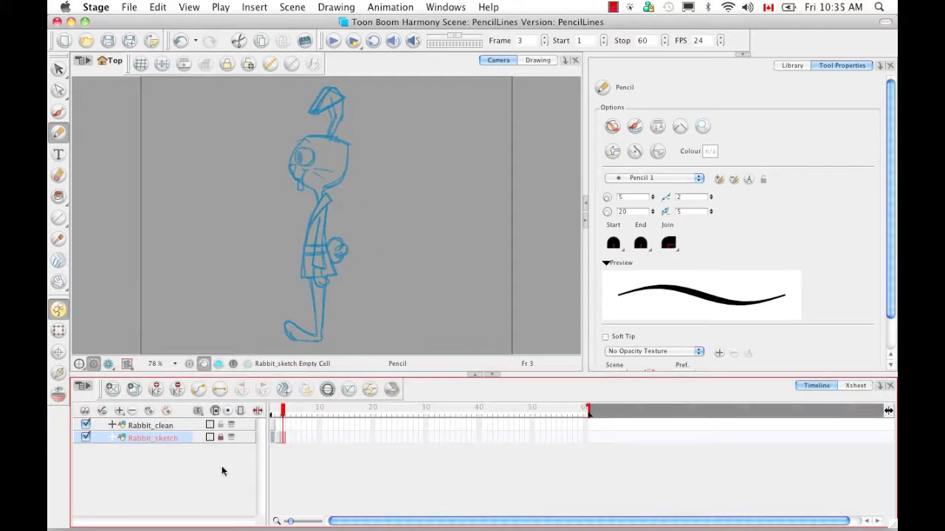
Open frame 1 of the Rabbit_clean layer in the Drawing view and turn on the light table.
{"action": "left_click", "coordinate": [175, 426]}
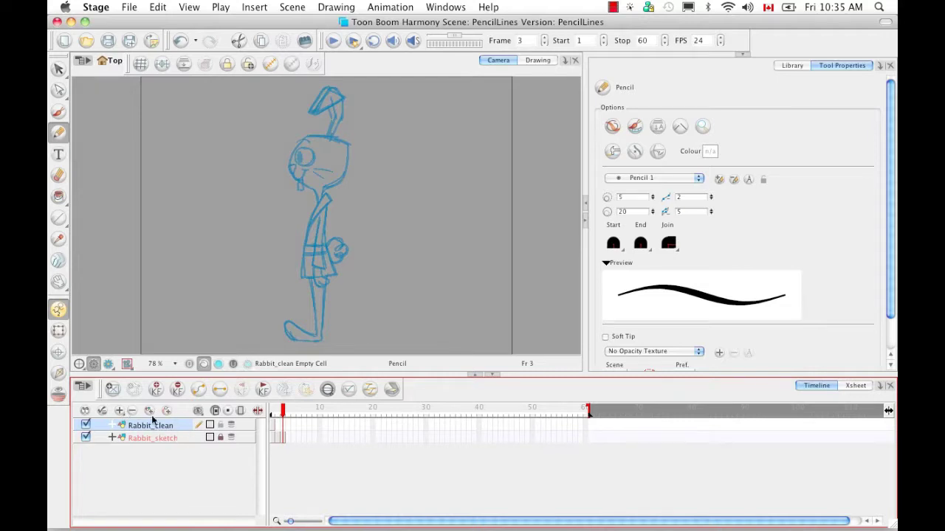
{"action": "left_click", "coordinate": [274, 426]}
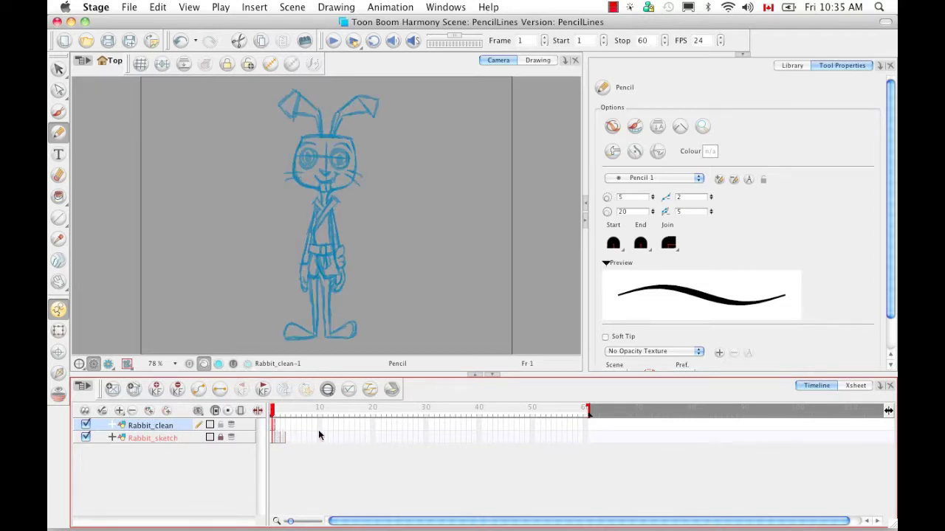
{"action": "left_click", "coordinate": [540, 61]}
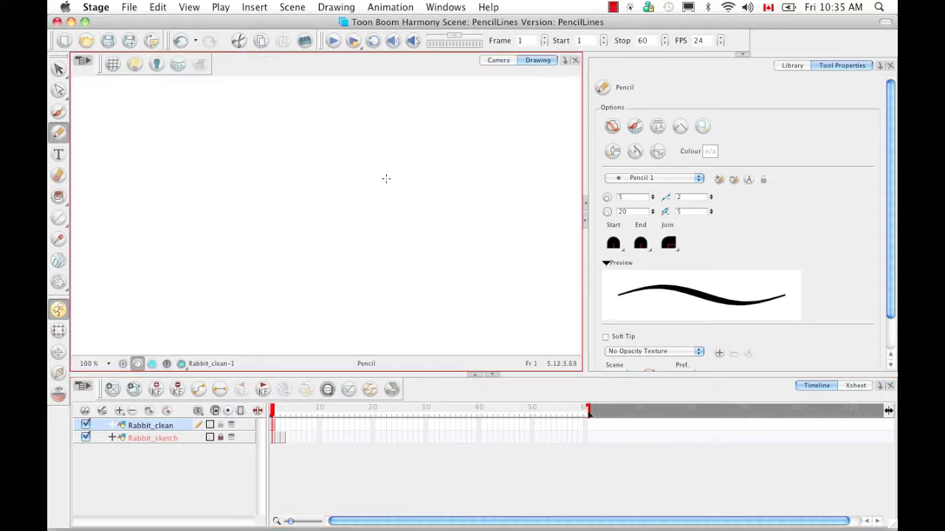
{"action": "left_click", "coordinate": [135, 65]}
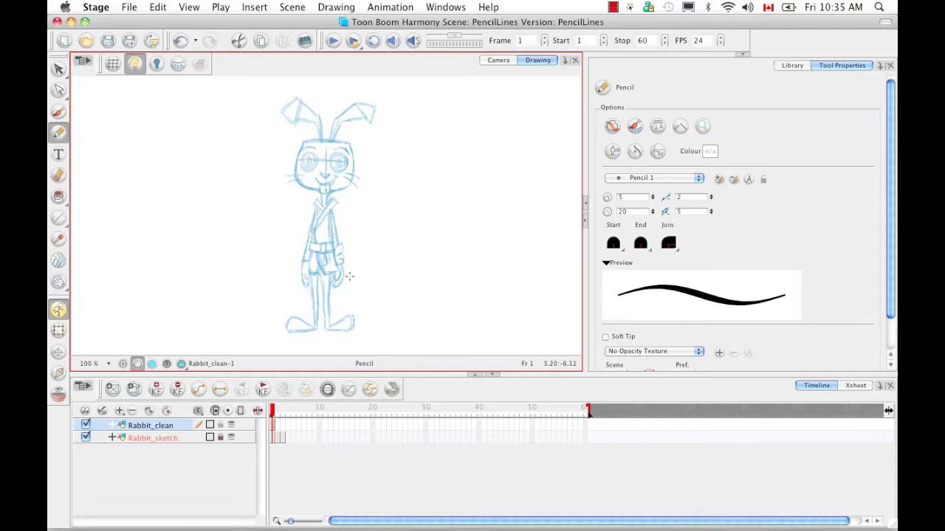
Try tracing the top edge of the rabbit's head with a single pencil stroke.
{"action": "key", "text": "super+equal"}
{"action": "key", "text": "super+equal"}
{"action": "key", "text": "super+equal"}
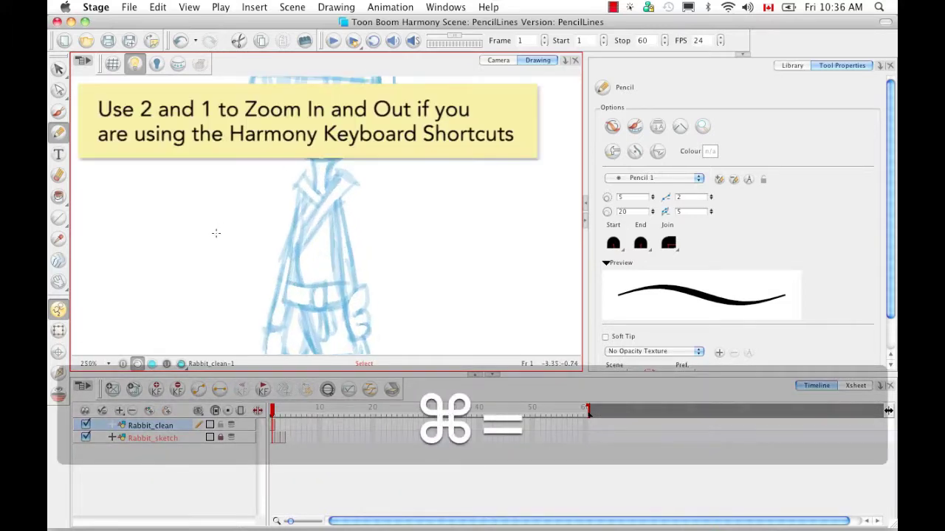
{"action": "mouse_move", "coordinate": [443, 222]}
{"action": "left_mouse_down"}
{"action": "mouse_move", "coordinate": [453, 169]}
{"action": "mouse_move", "coordinate": [373, 314]}
{"action": "left_mouse_up"}
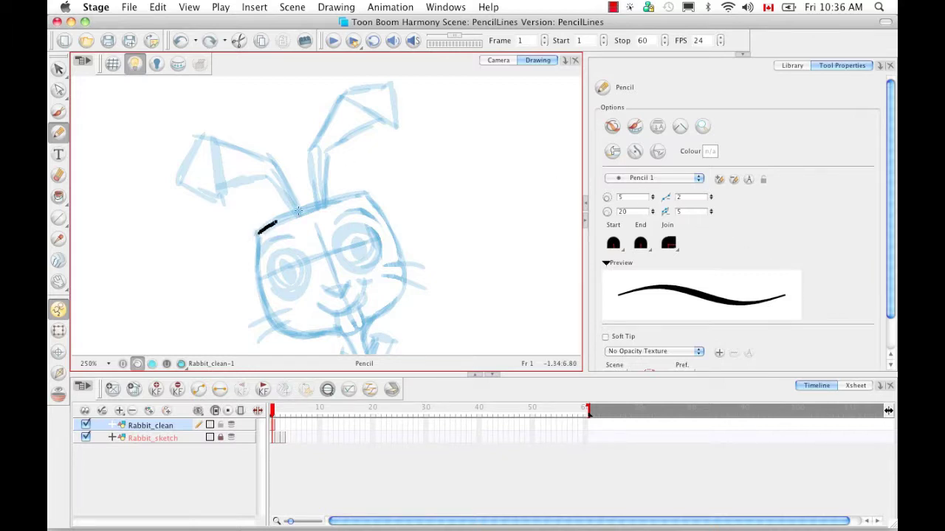
{"action": "left_click_drag", "start_coordinate": [256, 234], "coordinate": [378, 191]}
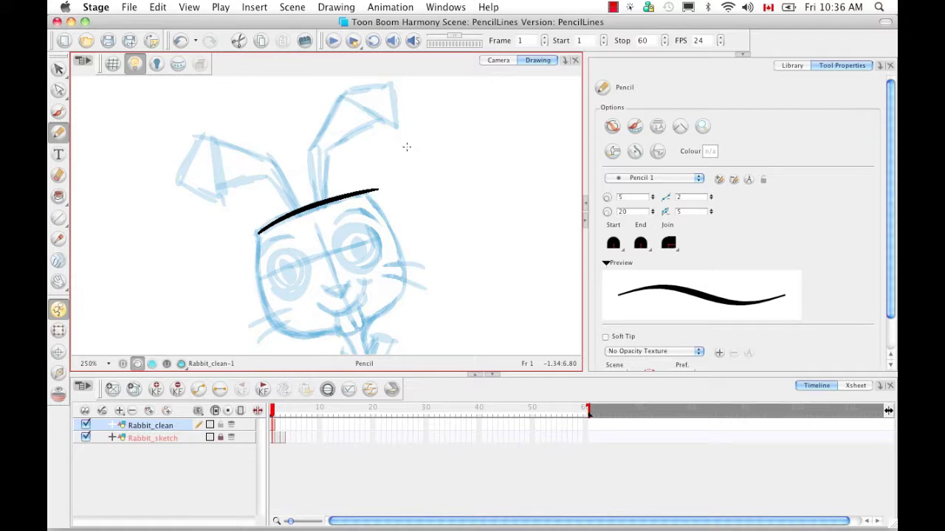
Set the pencil's maximum size to 30.
{"action": "left_click", "coordinate": [633, 220]}
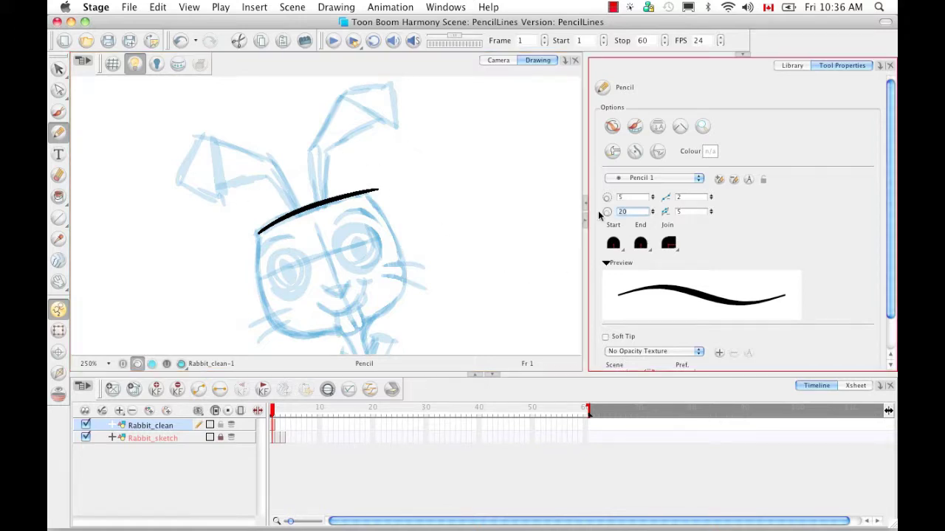
{"action": "type", "text": "80"}
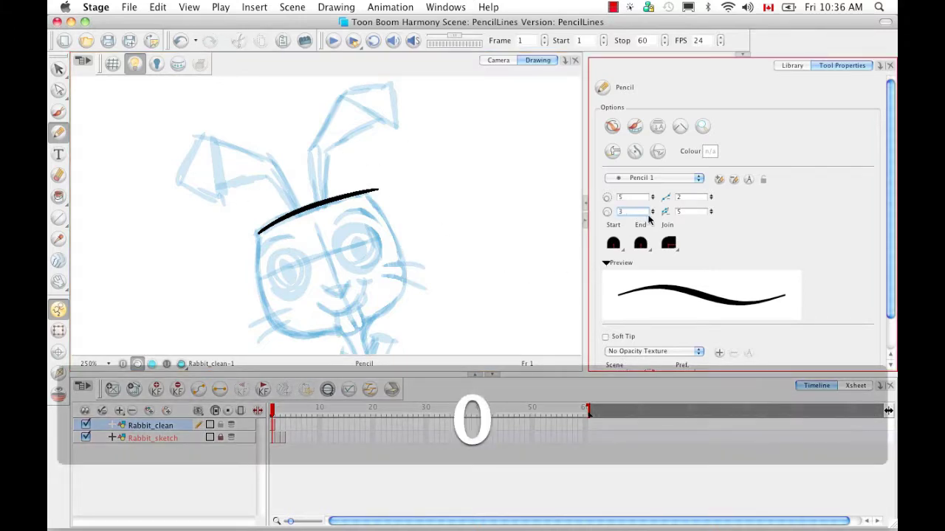
{"action": "key", "text": "Return"}
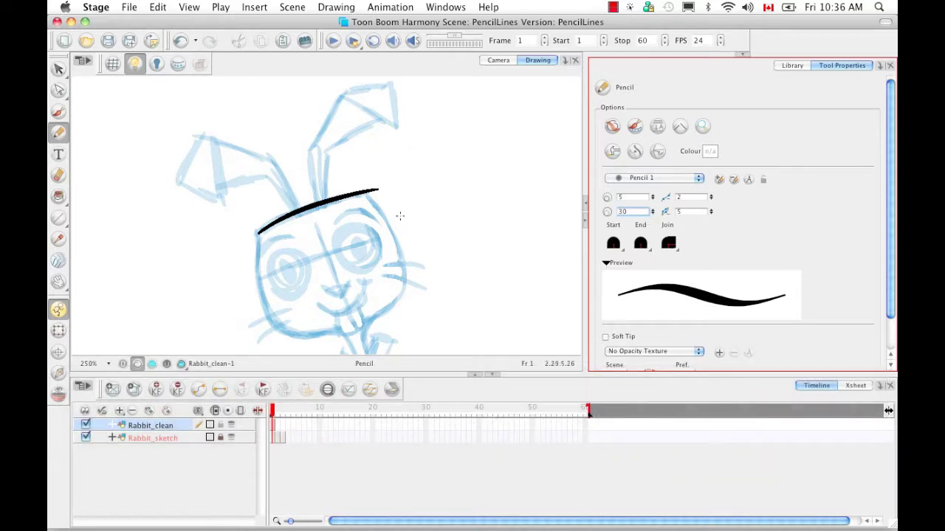
Undo the thin head line and retrace the top edge of the rabbit's head with the thicker pencil.
{"action": "mouse_move", "coordinate": [445, 224]}
{"action": "left_mouse_down"}
{"action": "mouse_move", "coordinate": [400, 137]}
{"action": "mouse_move", "coordinate": [407, 152]}
{"action": "left_mouse_up"}
{"action": "key", "text": "super+z"}
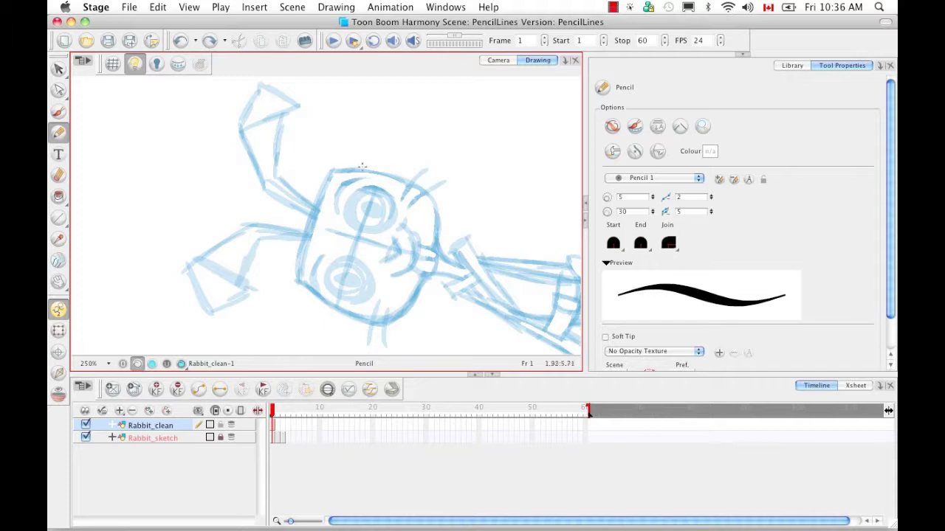
{"action": "left_click_drag", "start_coordinate": [447, 217], "coordinate": [458, 274]}
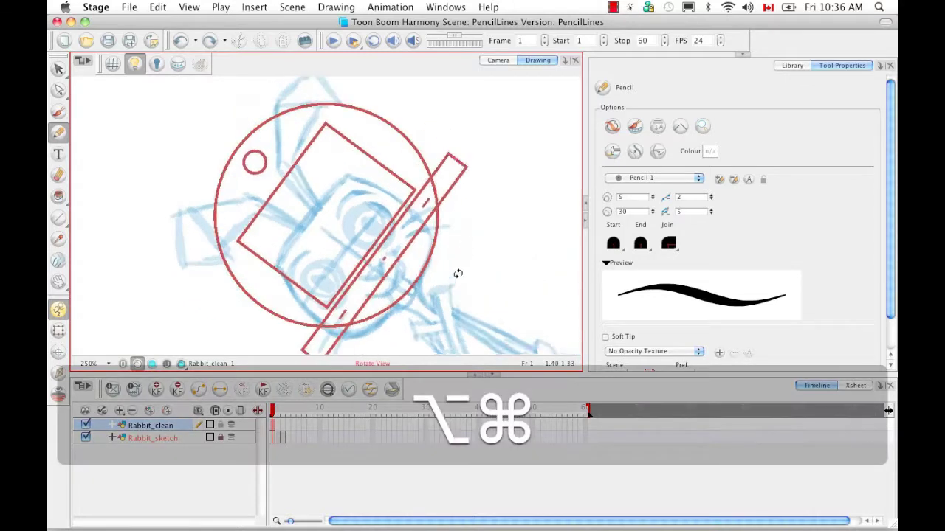
{"action": "mouse_move", "coordinate": [327, 263]}
{"action": "left_mouse_down"}
{"action": "mouse_move", "coordinate": [268, 237]}
{"action": "mouse_move", "coordinate": [222, 234]}
{"action": "mouse_move", "coordinate": [303, 164]}
{"action": "left_mouse_up"}
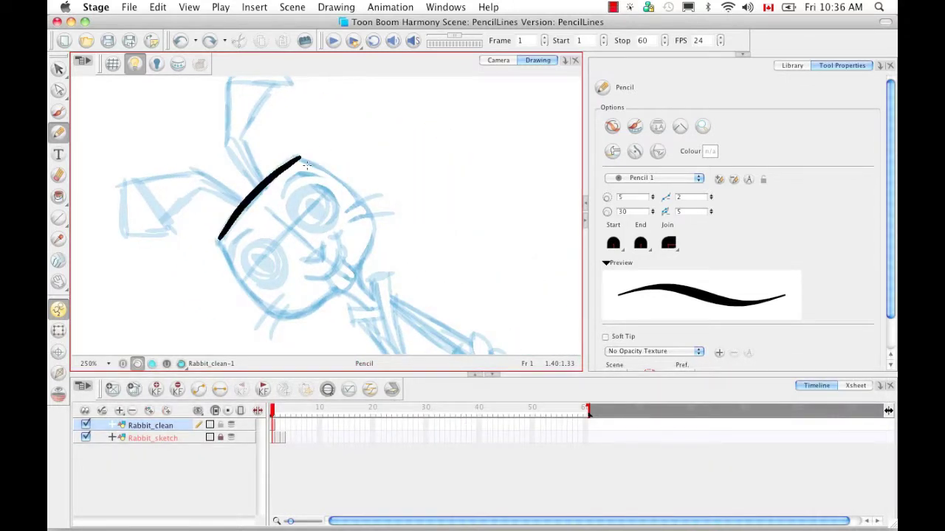
Resize the pencil interactively on the canvas to a maximum size of about 76.
{"action": "mouse_move", "coordinate": [401, 226]}
{"action": "left_mouse_down"}
{"action": "mouse_move", "coordinate": [424, 170]}
{"action": "mouse_move", "coordinate": [390, 163]}
{"action": "left_mouse_up"}
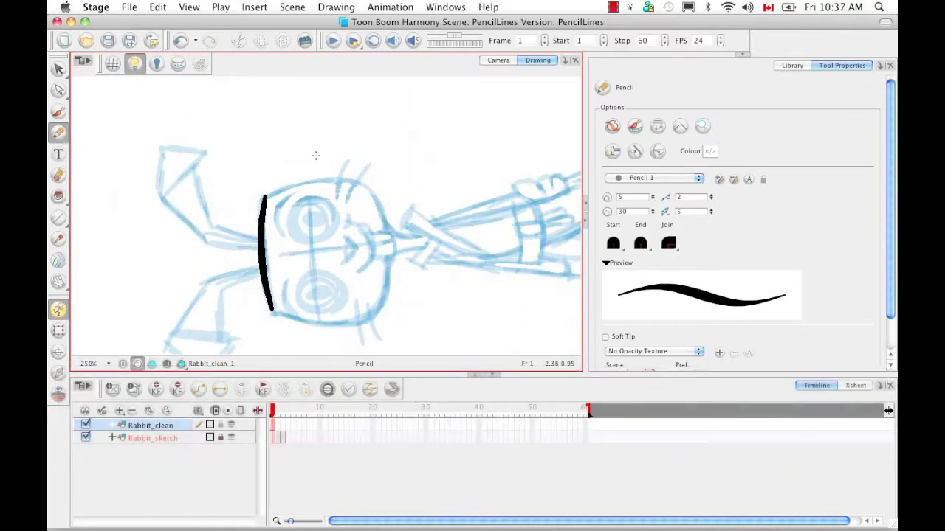
{"action": "key", "text": "super+equal"}
{"action": "key", "text": "super+equal"}
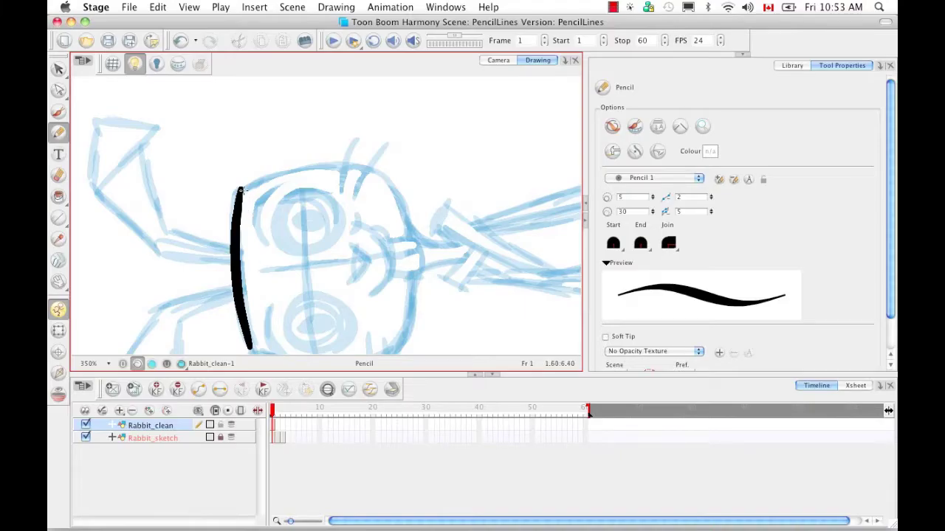
{"action": "key", "text": "o"}
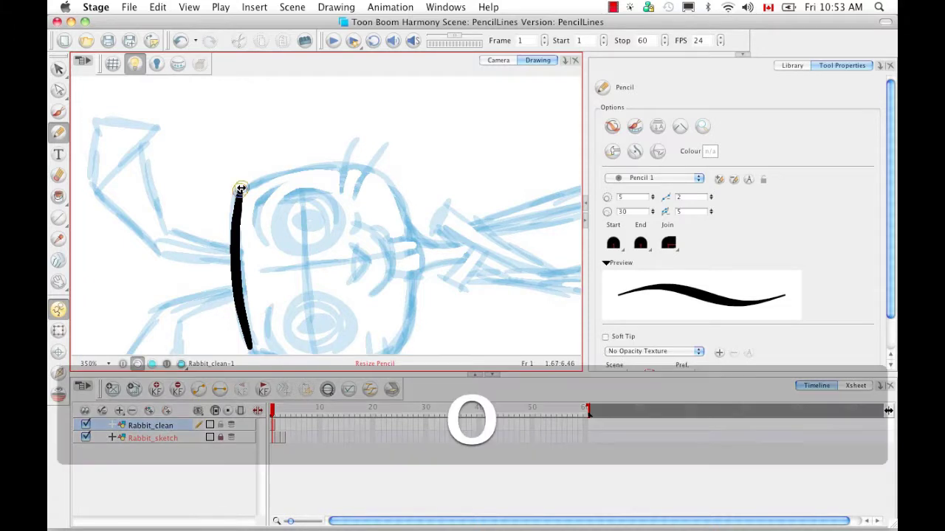
{"action": "mouse_move", "coordinate": [240, 190]}
{"action": "left_mouse_down"}
{"action": "mouse_move", "coordinate": [264, 198]}
{"action": "mouse_move", "coordinate": [242, 190]}
{"action": "mouse_move", "coordinate": [253, 196]}
{"action": "left_mouse_up"}
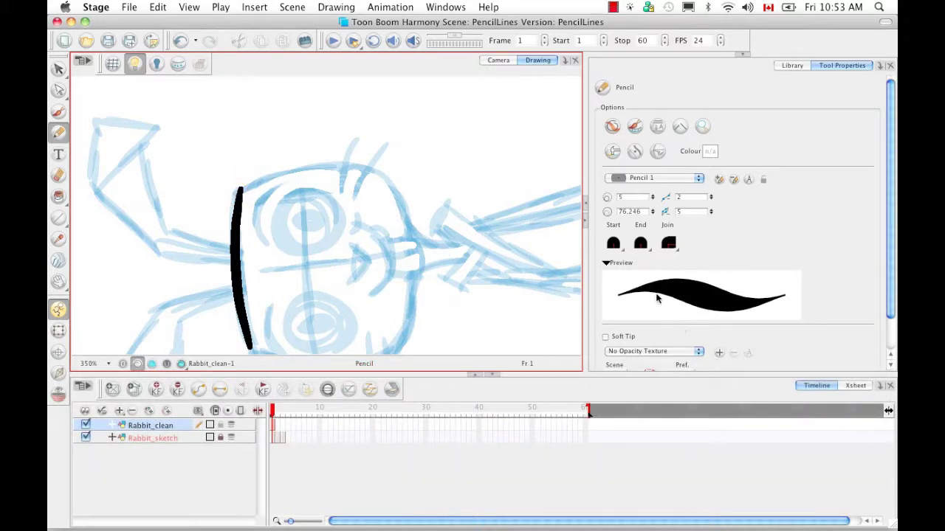
Resize the pencil interactively to a maximum size of about 19.1 and a minimum size of about 10.4.
{"action": "key", "text": "o"}
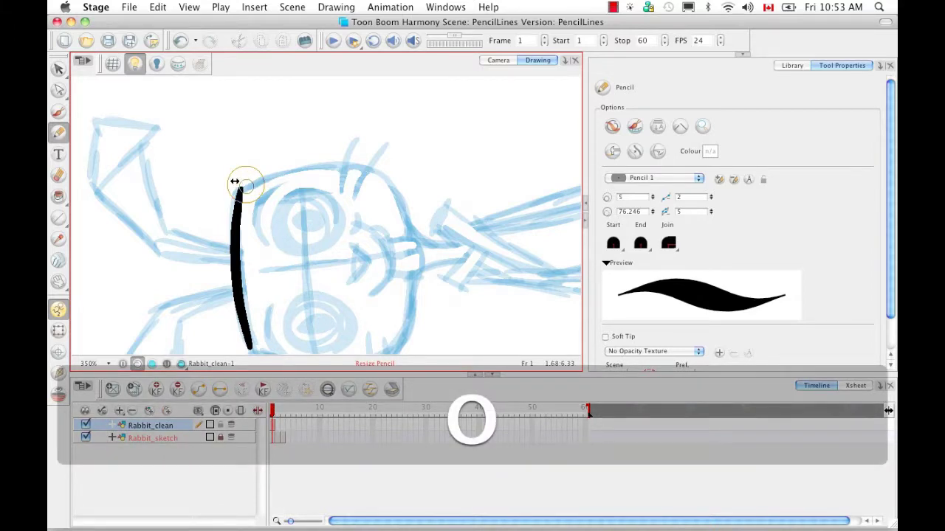
{"action": "left_click_drag", "start_coordinate": [231, 180], "coordinate": [236, 180]}
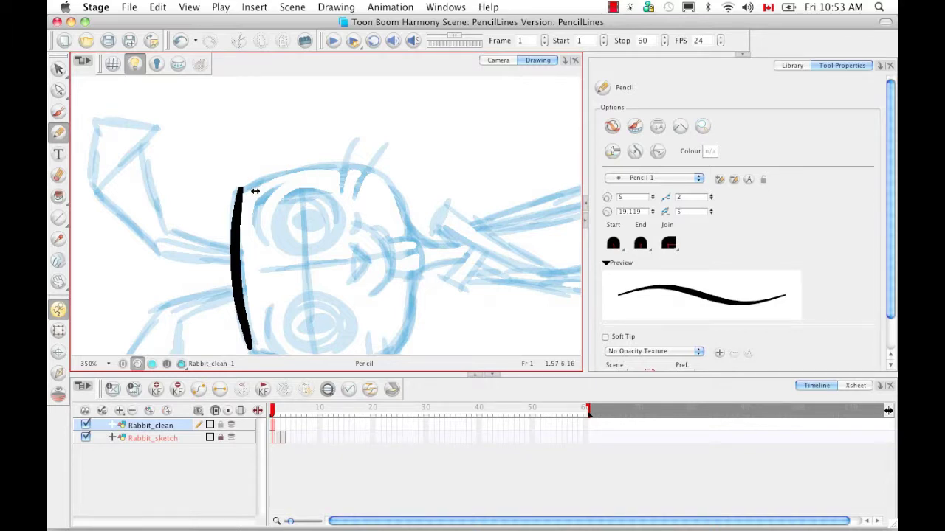
{"action": "key", "text": "shift+o"}
{"action": "left_click_drag", "start_coordinate": [275, 202], "coordinate": [255, 192]}
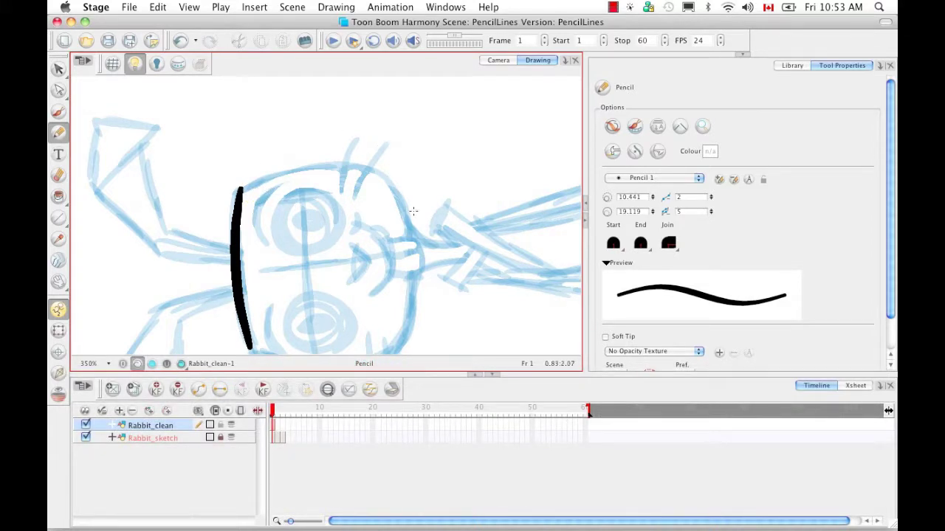
Trace the side of the rabbit's head from the end of the top line around the cheek to the chin.
{"action": "key", "text": "alt+super"}
{"action": "left_click_drag", "start_coordinate": [451, 218], "coordinate": [407, 122]}
{"action": "key", "text": "space"}
{"action": "mouse_move", "coordinate": [295, 228]}
{"action": "left_mouse_down"}
{"action": "mouse_move", "coordinate": [225, 275]}
{"action": "mouse_move", "coordinate": [256, 228]}
{"action": "mouse_move", "coordinate": [300, 204]}
{"action": "mouse_move", "coordinate": [365, 214]}
{"action": "left_mouse_up"}
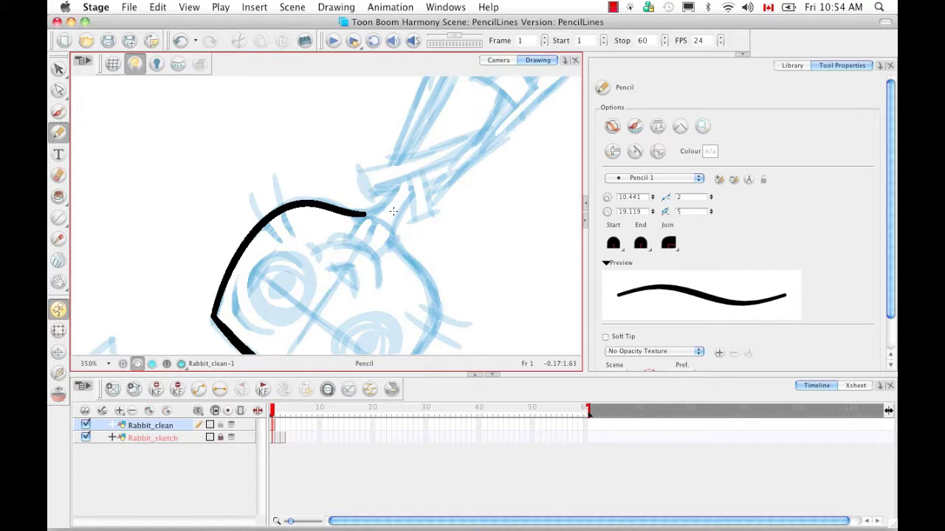
Select the cheek stroke, try resizing it and undo the trials, then enlarge it slightly from the corner near the chin.
{"action": "key", "text": "alt+v"}
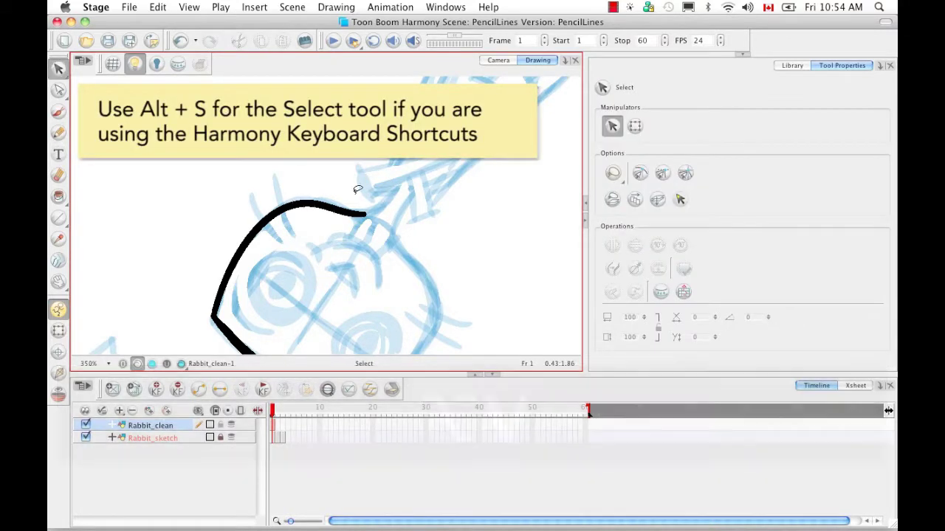
{"action": "left_click", "coordinate": [354, 209]}
{"action": "left_click_drag", "start_coordinate": [366, 166], "coordinate": [307, 214]}
{"action": "key", "text": "super+z"}
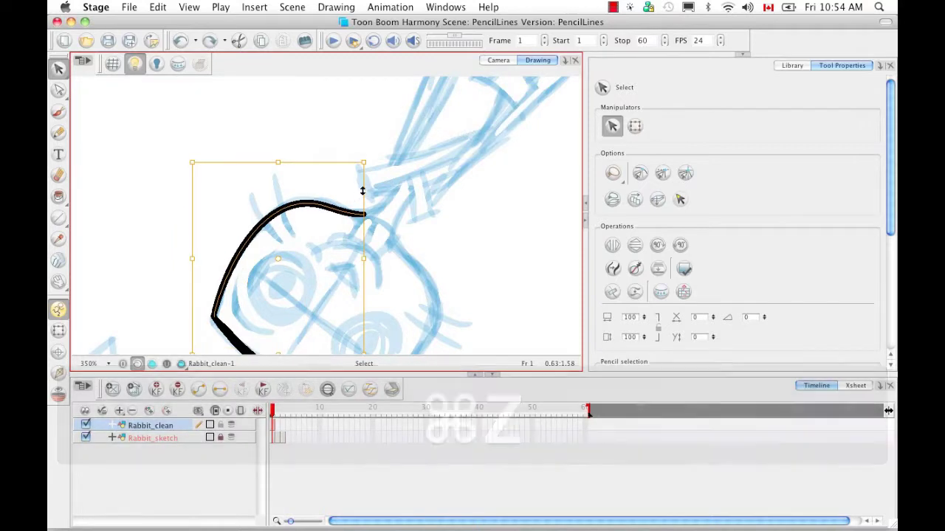
{"action": "left_click_drag", "start_coordinate": [379, 160], "coordinate": [301, 140]}
{"action": "key", "text": "super+z"}
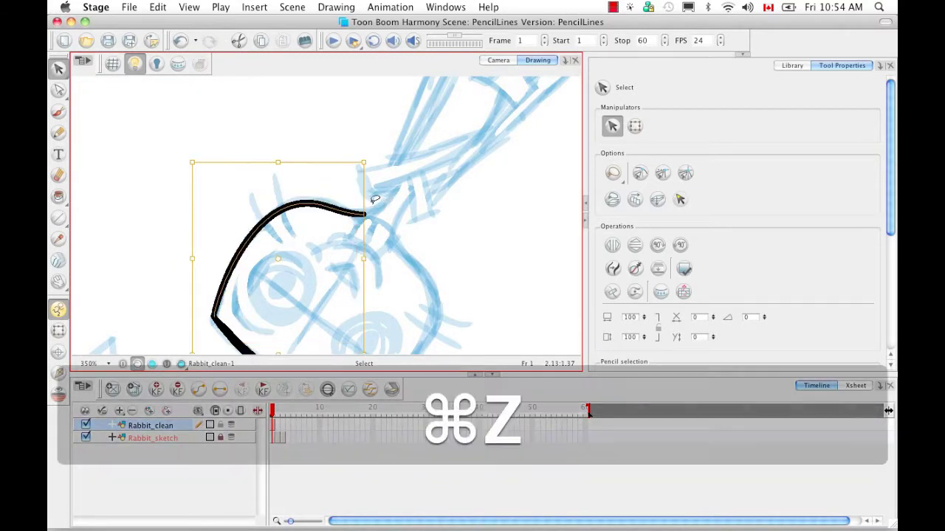
{"action": "left_click_drag", "start_coordinate": [193, 160], "coordinate": [234, 194]}
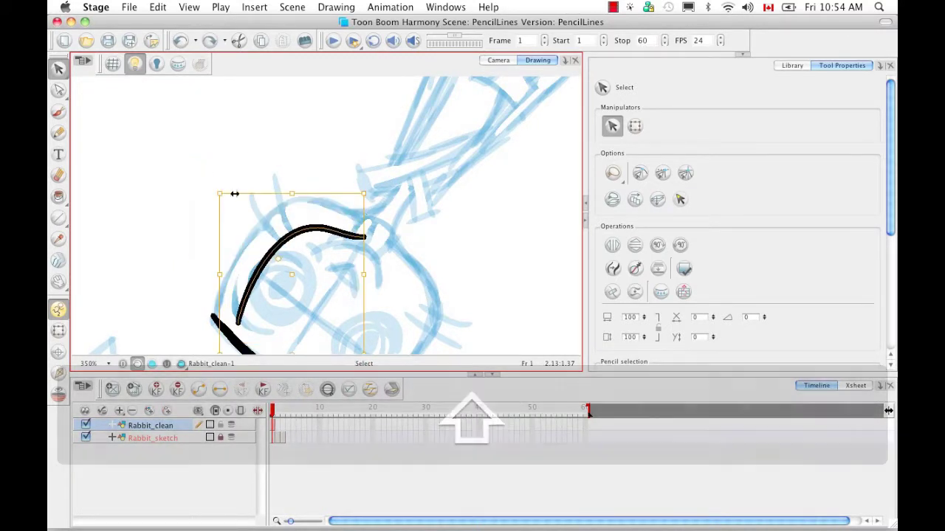
{"action": "key", "text": "super+z"}
{"action": "left_click_drag", "start_coordinate": [364, 163], "coordinate": [365, 160]}
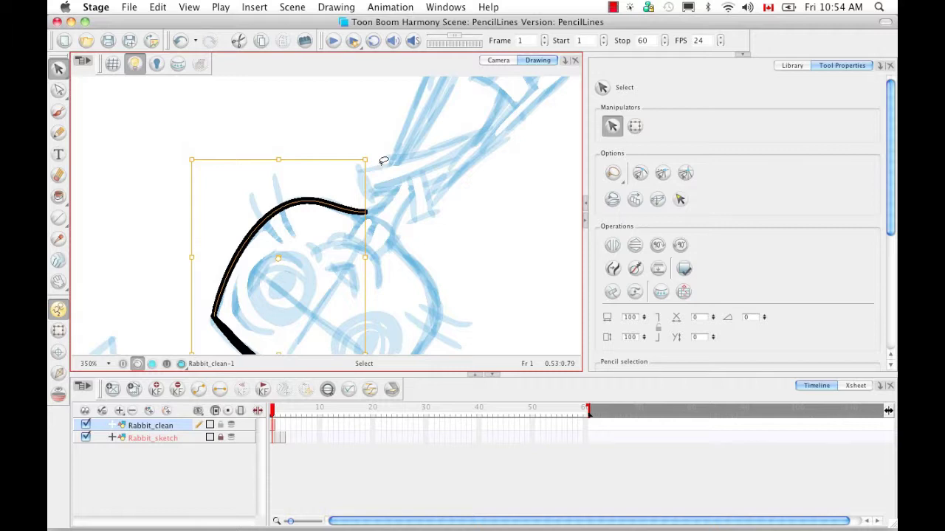
Outline the rabbit's left-hand eye with the Pencil's gap-closing option on, leaving a small gap, and show the strokes.
{"action": "key", "text": "alt"}
{"action": "key", "text": "alt+y"}
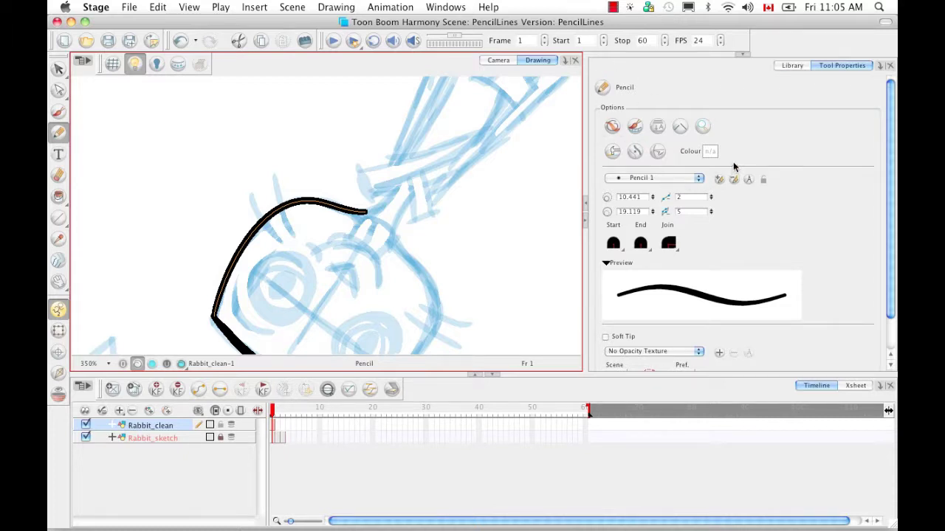
{"action": "left_click", "coordinate": [682, 127]}
{"action": "mouse_move", "coordinate": [478, 210]}
{"action": "left_mouse_down"}
{"action": "mouse_move", "coordinate": [474, 251]}
{"action": "mouse_move", "coordinate": [413, 266]}
{"action": "mouse_move", "coordinate": [420, 221]}
{"action": "mouse_move", "coordinate": [470, 249]}
{"action": "left_mouse_up"}
{"action": "key", "text": "space"}
{"action": "mouse_move", "coordinate": [341, 222]}
{"action": "left_mouse_down"}
{"action": "mouse_move", "coordinate": [285, 212]}
{"action": "mouse_move", "coordinate": [291, 247]}
{"action": "mouse_move", "coordinate": [339, 236]}
{"action": "left_mouse_up"}
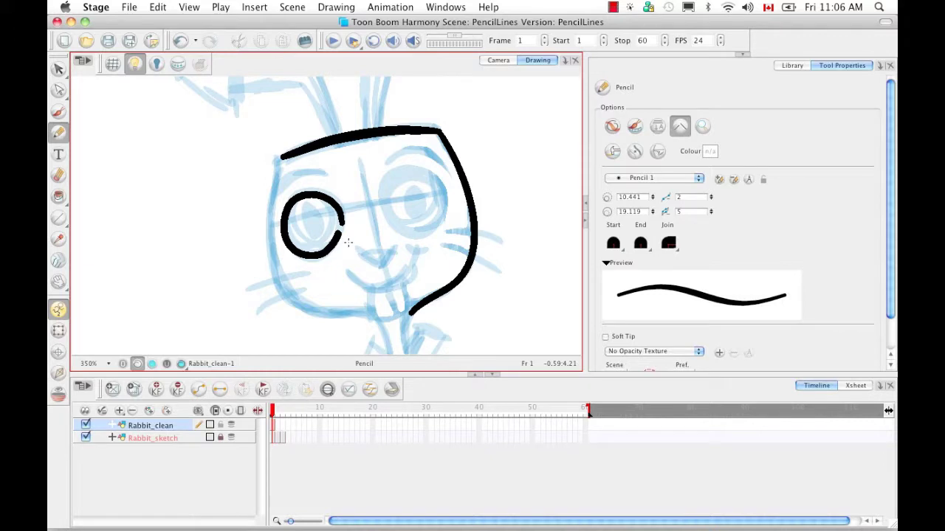
{"action": "key", "text": "d"}
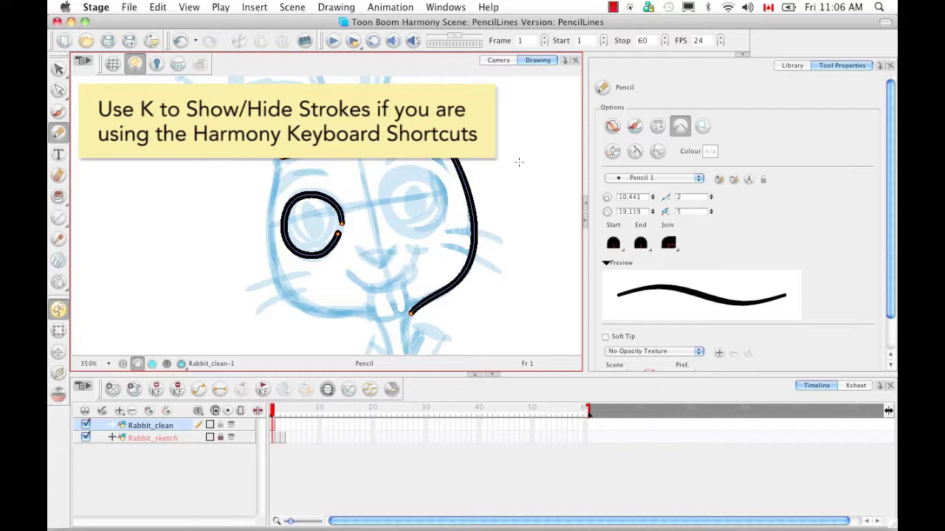
Try outlining the rabbit's right-hand eye with the pencil, and undo the attempt.
{"action": "mouse_move", "coordinate": [443, 193]}
{"action": "left_mouse_down"}
{"action": "mouse_move", "coordinate": [427, 173]}
{"action": "mouse_move", "coordinate": [406, 168]}
{"action": "mouse_move", "coordinate": [390, 181]}
{"action": "mouse_move", "coordinate": [387, 209]}
{"action": "mouse_move", "coordinate": [405, 228]}
{"action": "mouse_move", "coordinate": [442, 200]}
{"action": "left_mouse_up"}
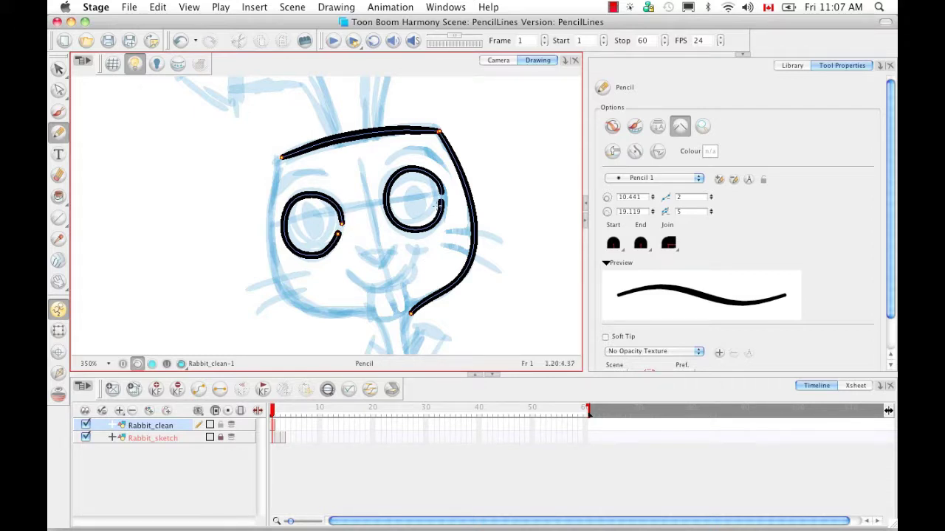
{"action": "left_click_drag", "start_coordinate": [440, 187], "coordinate": [441, 205]}
{"action": "key", "text": "super+z"}
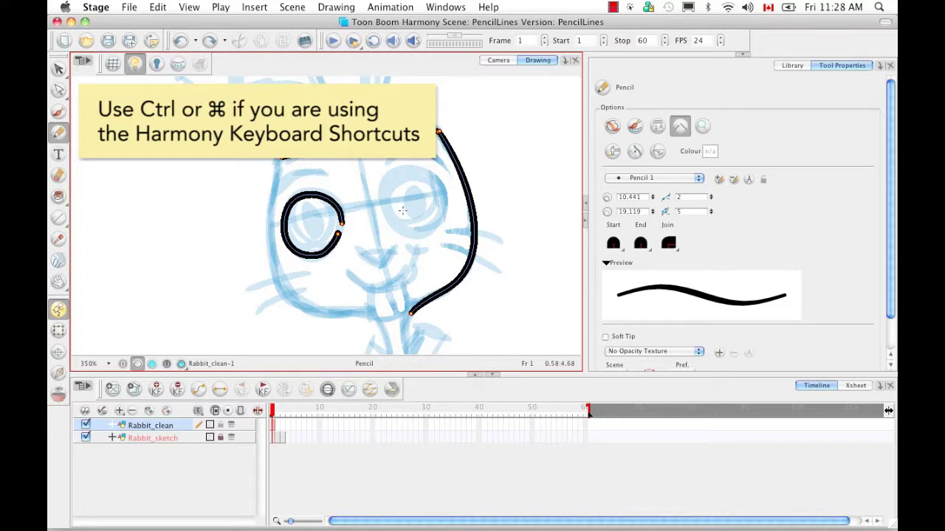
{"action": "key", "text": "alt+z"}
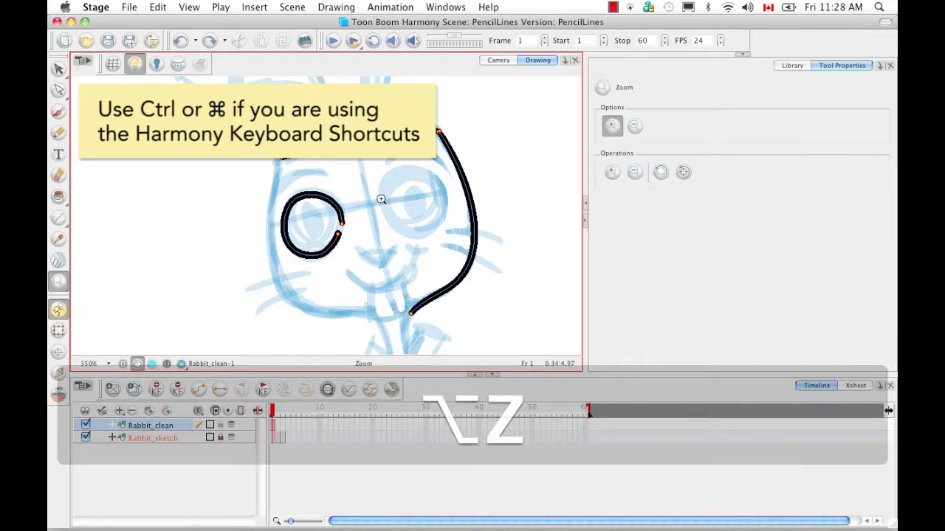
Outline the rabbit's right-hand eye with the Pencil as one closed ring over the sketch.
{"action": "mouse_move", "coordinate": [371, 171]}
{"action": "left_mouse_down"}
{"action": "mouse_move", "coordinate": [428, 210]}
{"action": "mouse_move", "coordinate": [416, 266]}
{"action": "left_mouse_up"}
{"action": "key", "text": "space"}
{"action": "key", "text": "super+equal"}
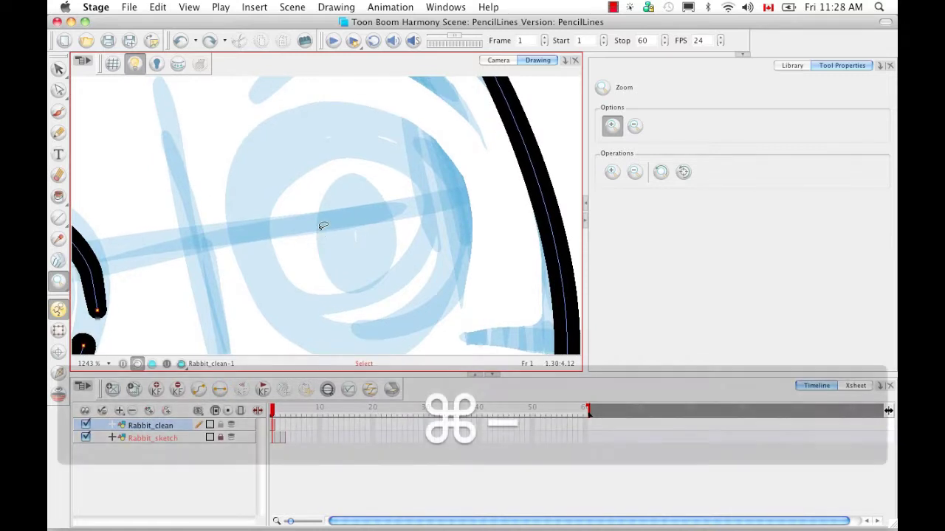
{"action": "key", "text": "super+minus"}
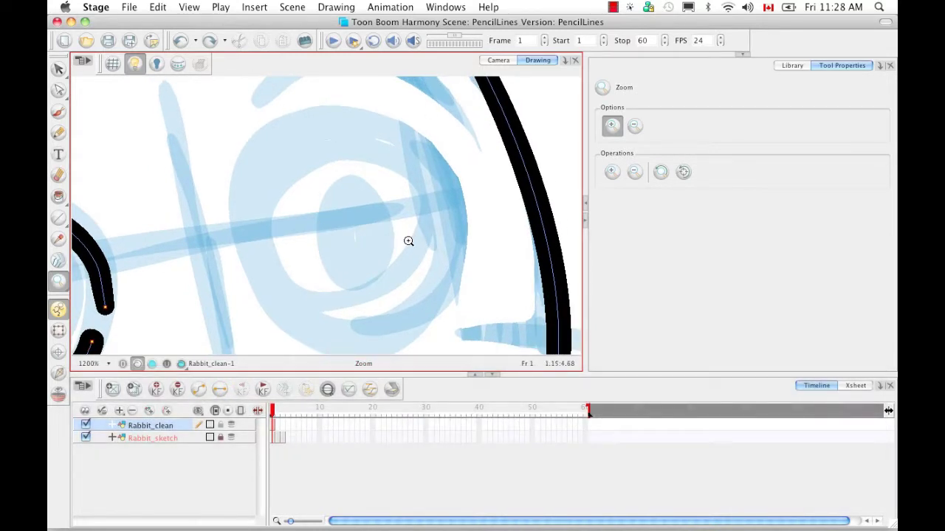
{"action": "key", "text": "alt+y"}
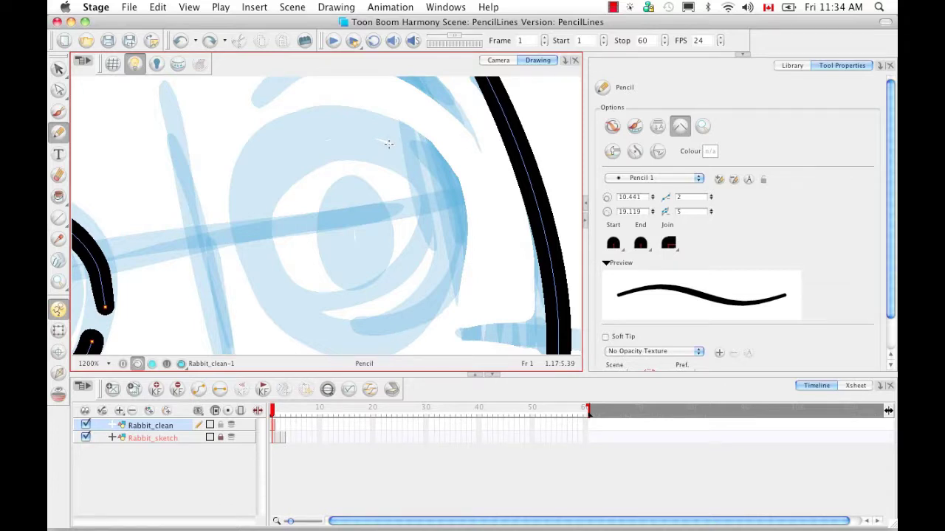
{"action": "mouse_move", "coordinate": [388, 144]}
{"action": "left_mouse_down"}
{"action": "mouse_move", "coordinate": [320, 130]}
{"action": "mouse_move", "coordinate": [253, 171]}
{"action": "mouse_move", "coordinate": [235, 256]}
{"action": "mouse_move", "coordinate": [284, 322]}
{"action": "mouse_move", "coordinate": [344, 335]}
{"action": "mouse_move", "coordinate": [403, 304]}
{"action": "mouse_move", "coordinate": [423, 263]}
{"action": "mouse_move", "coordinate": [430, 193]}
{"action": "left_mouse_up"}
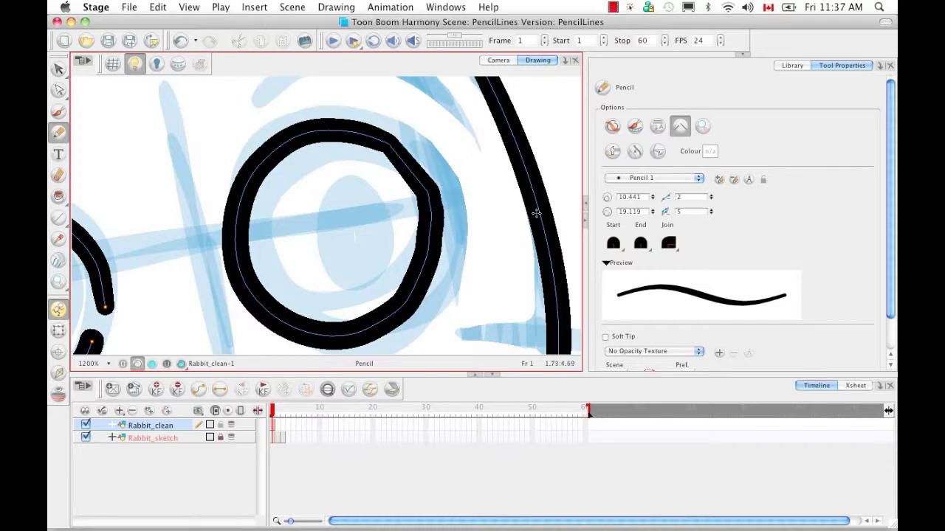
Turn on the Pencil's line-building mode, tilt the view counter-clockwise, and set the minimum size to 5 and the maximum to 30.
{"action": "left_click", "coordinate": [612, 153]}
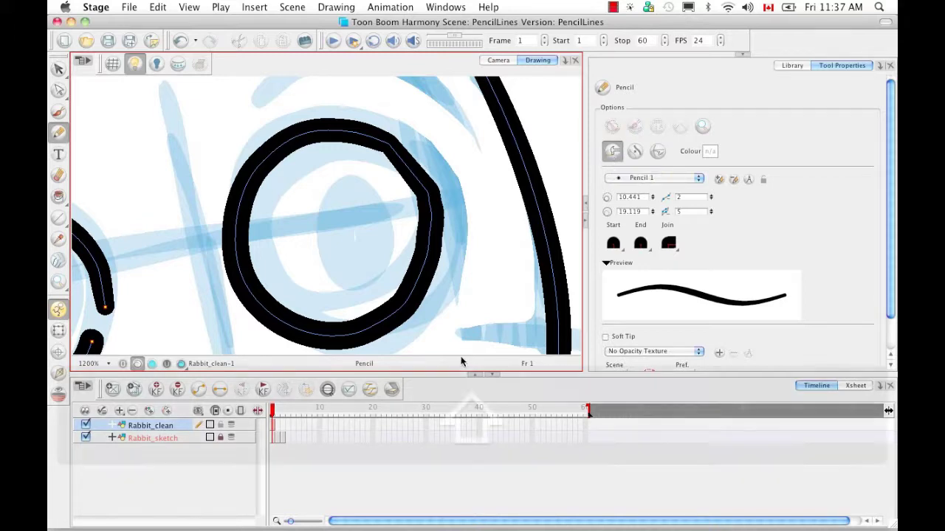
{"action": "key", "text": "shift+m"}
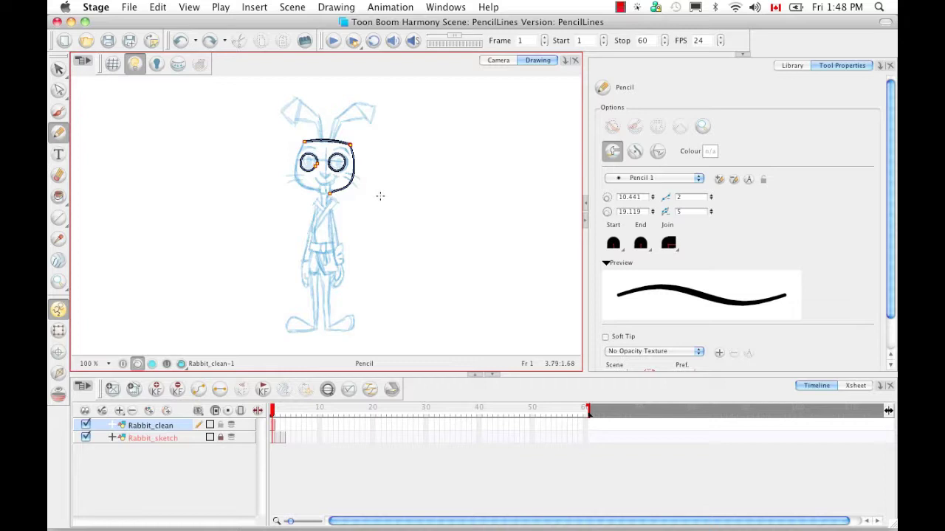
{"action": "key", "text": "super+alt"}
{"action": "left_click_drag", "start_coordinate": [392, 196], "coordinate": [395, 168]}
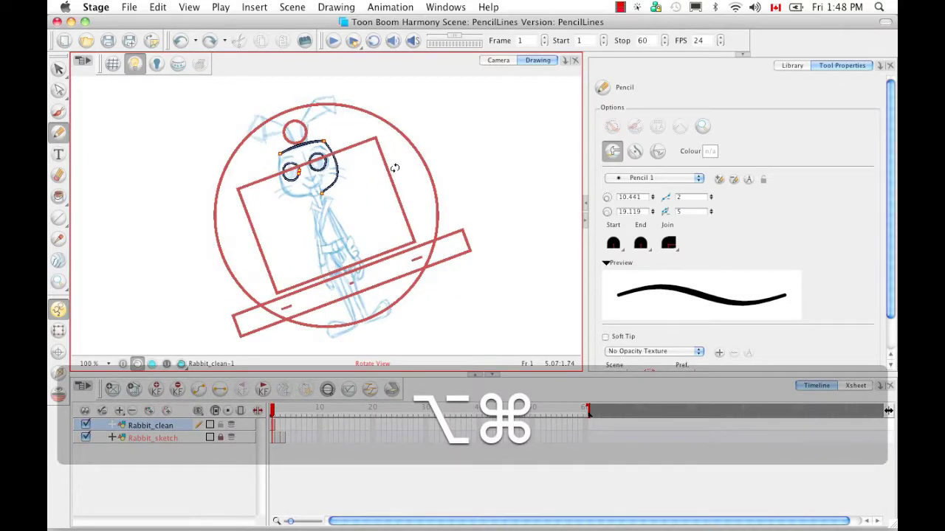
{"action": "key", "text": "z"}
{"action": "left_click_drag", "start_coordinate": [205, 97], "coordinate": [418, 222]}
{"action": "key", "text": "super+equal"}
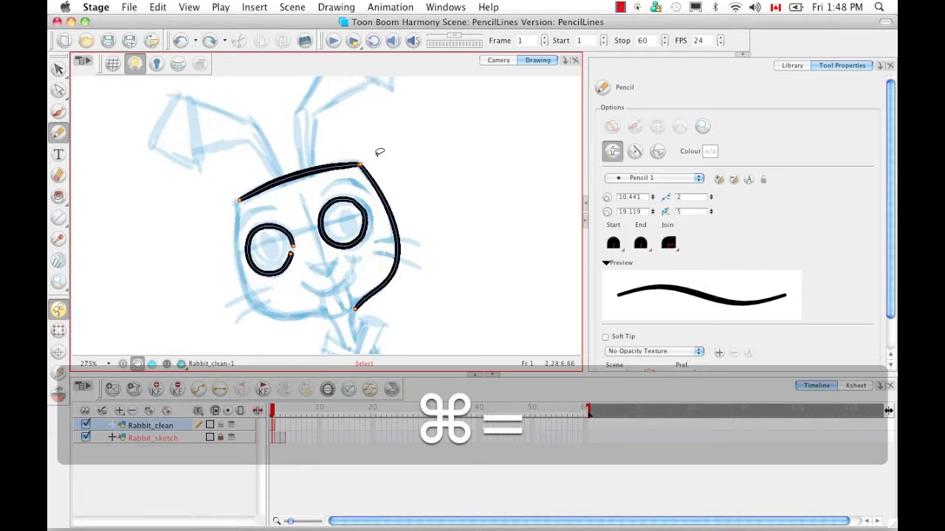
{"action": "key", "text": "super+equal"}
{"action": "left_click", "coordinate": [643, 197]}
{"action": "double_click", "coordinate": [638, 197]}
{"action": "type", "text": "5"}
{"action": "key", "text": "Tab"}
{"action": "type", "text": "30"}
{"action": "key", "text": "Return"}
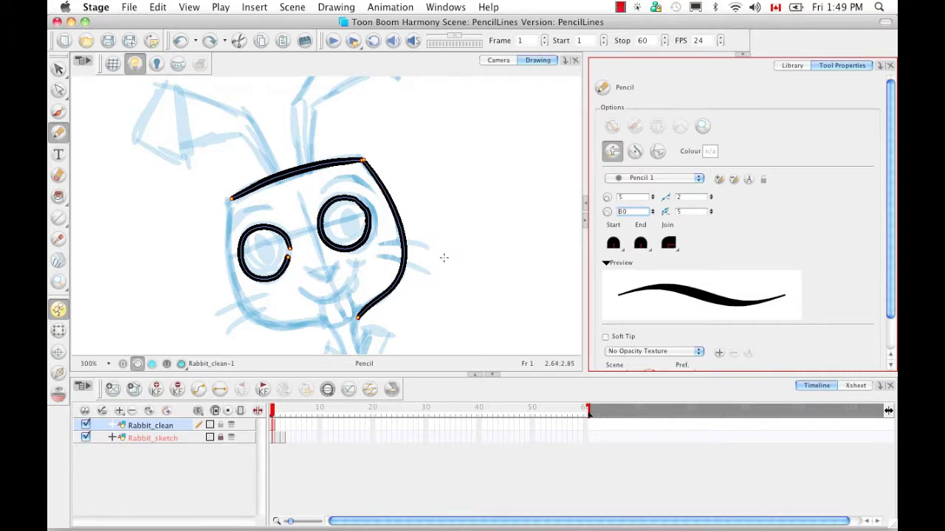
Try building the left-hand head outline from the forehead around the cheek to the neck in consecutive strokes, and undo them.
{"action": "left_click_drag", "start_coordinate": [230, 194], "coordinate": [227, 288]}
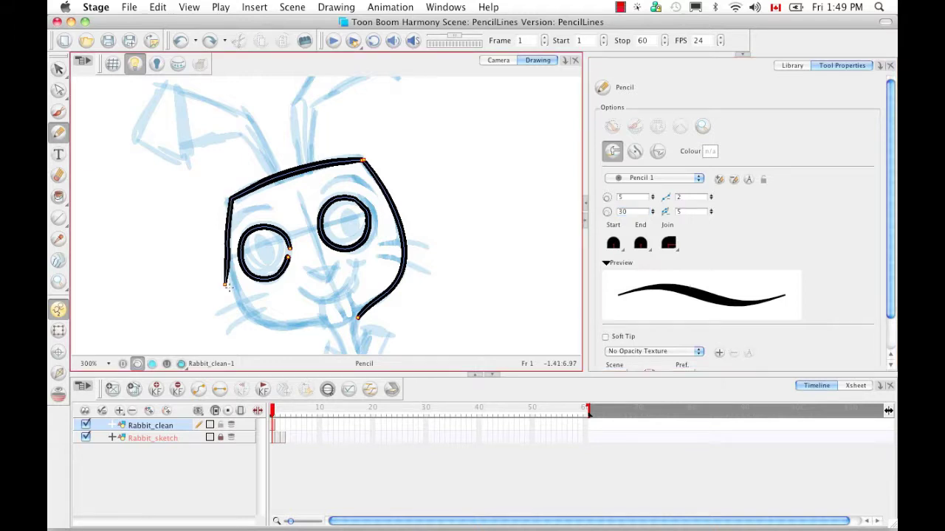
{"action": "mouse_move", "coordinate": [227, 247]}
{"action": "left_mouse_down"}
{"action": "mouse_move", "coordinate": [265, 325]}
{"action": "mouse_move", "coordinate": [353, 331]}
{"action": "mouse_move", "coordinate": [351, 354]}
{"action": "left_mouse_up"}
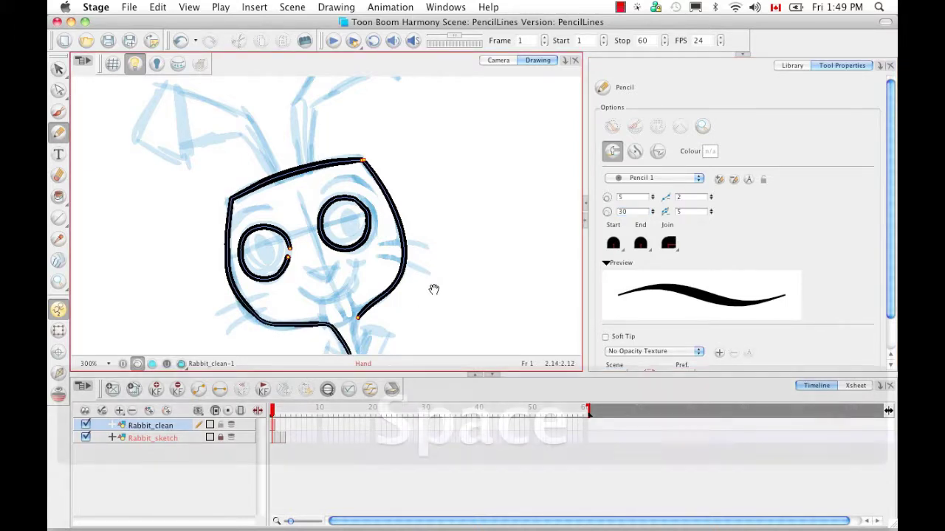
{"action": "key", "text": "space"}
{"action": "left_click_drag", "start_coordinate": [433, 289], "coordinate": [449, 243]}
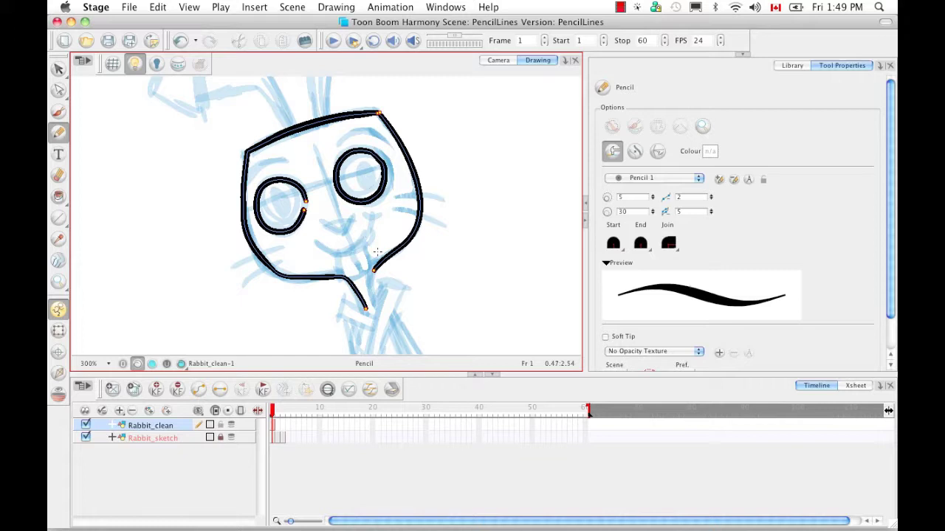
{"action": "key", "text": "super+z"}
{"action": "key", "text": "super+z"}
{"action": "key", "text": "super+z"}
{"action": "key", "text": "super+z"}
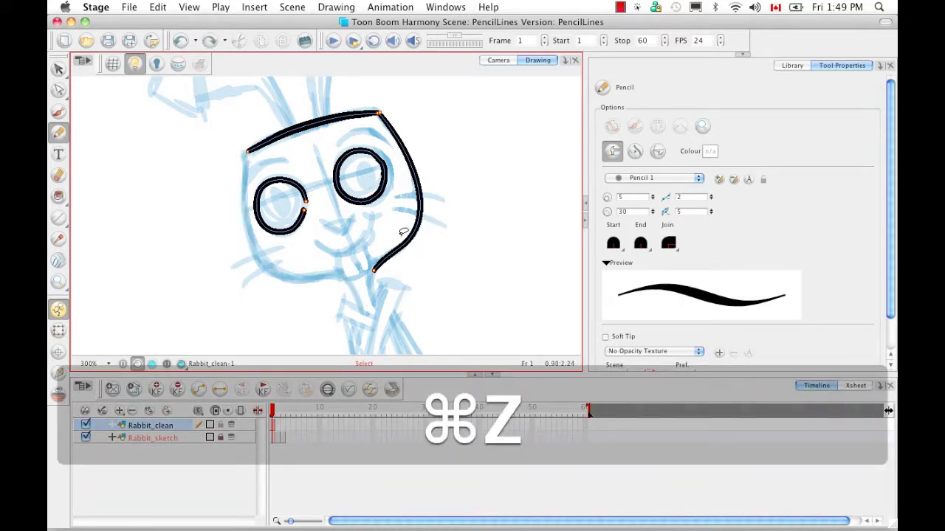
Try tracing the left-hand head outline in separate strokes with gap closing instead of line building, and undo the strokes.
{"action": "left_click", "coordinate": [680, 126]}
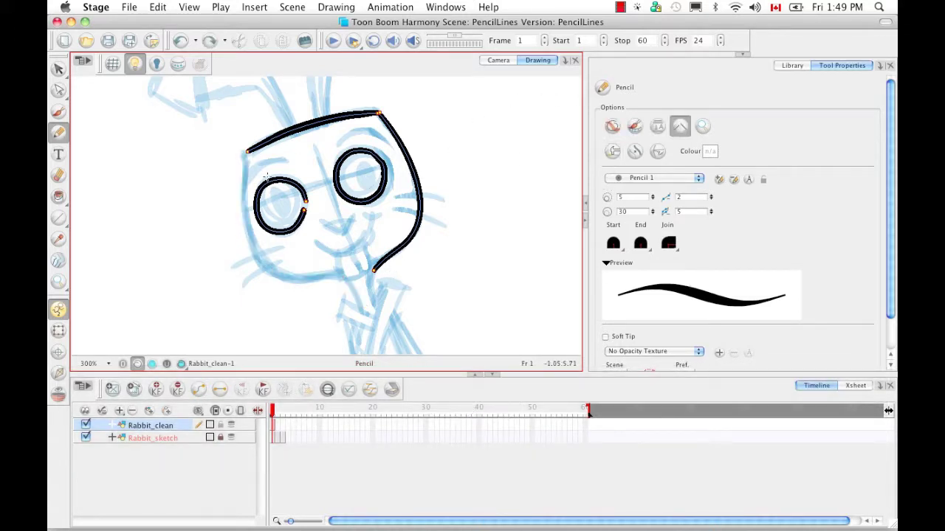
{"action": "mouse_move", "coordinate": [244, 146]}
{"action": "left_mouse_down"}
{"action": "mouse_move", "coordinate": [246, 243]}
{"action": "mouse_move", "coordinate": [289, 279]}
{"action": "mouse_move", "coordinate": [344, 274]}
{"action": "mouse_move", "coordinate": [362, 316]}
{"action": "left_mouse_up"}
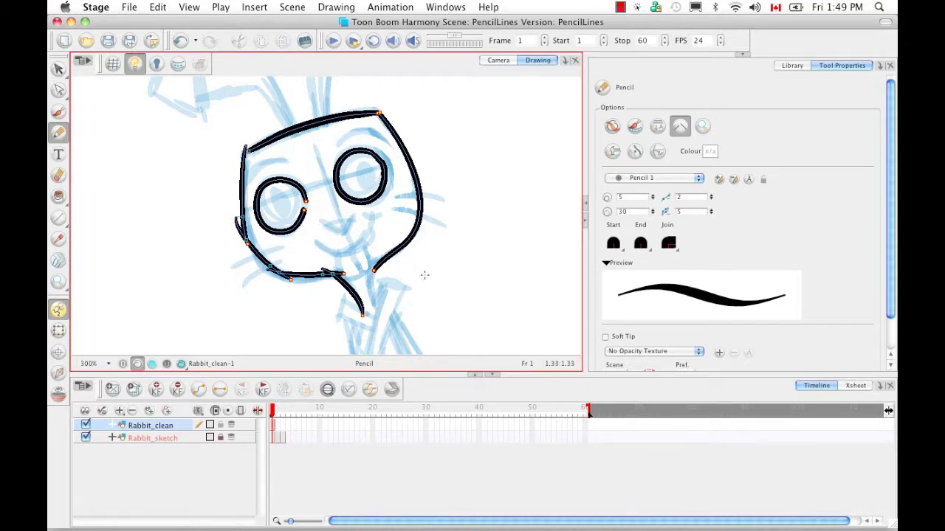
{"action": "key", "text": "super+z"}
{"action": "key", "text": "super+z"}
{"action": "key", "text": "super+z"}
{"action": "key", "text": "super+z"}
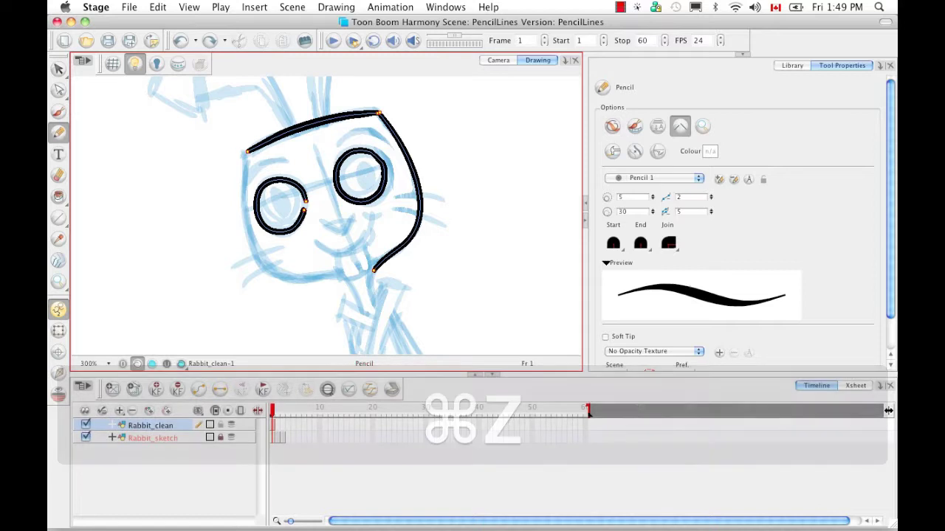
Turn line building back on and trace the left-hand head outline from the forehead around the cheek to the neck.
{"action": "left_click", "coordinate": [613, 151]}
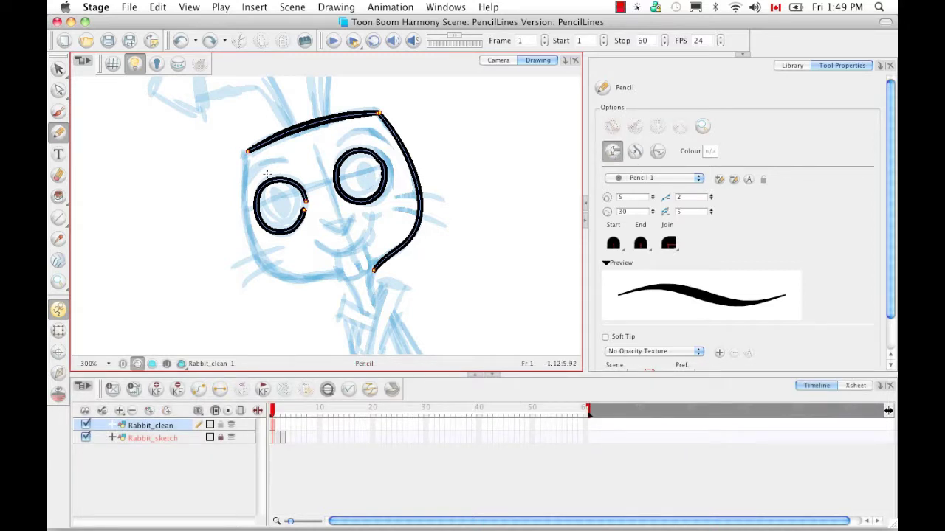
{"action": "mouse_move", "coordinate": [249, 151]}
{"action": "left_mouse_down"}
{"action": "mouse_move", "coordinate": [244, 213]}
{"action": "mouse_move", "coordinate": [265, 270]}
{"action": "mouse_move", "coordinate": [318, 277]}
{"action": "mouse_move", "coordinate": [355, 299]}
{"action": "left_mouse_up"}
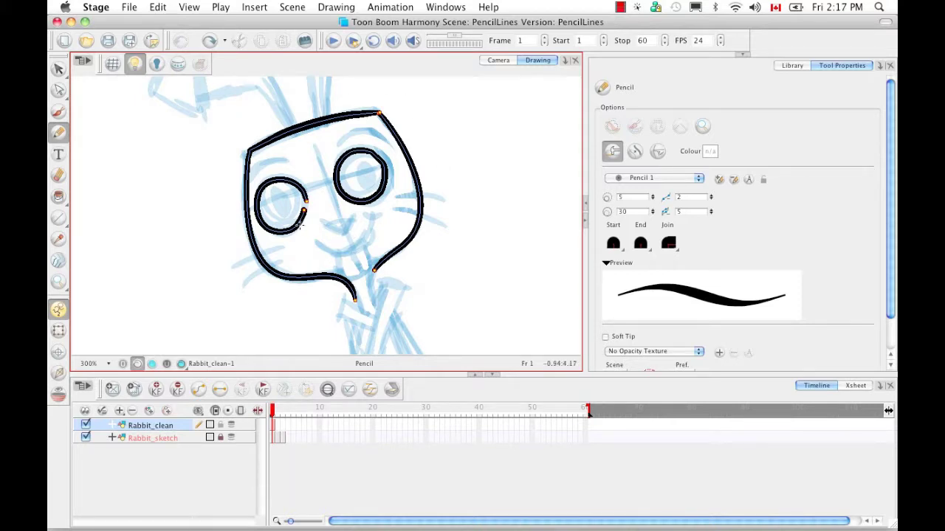
Try drawing the smile, its corner crease and the front teeth in line-building mode, and undo the strokes.
{"action": "left_click_drag", "start_coordinate": [318, 244], "coordinate": [391, 220]}
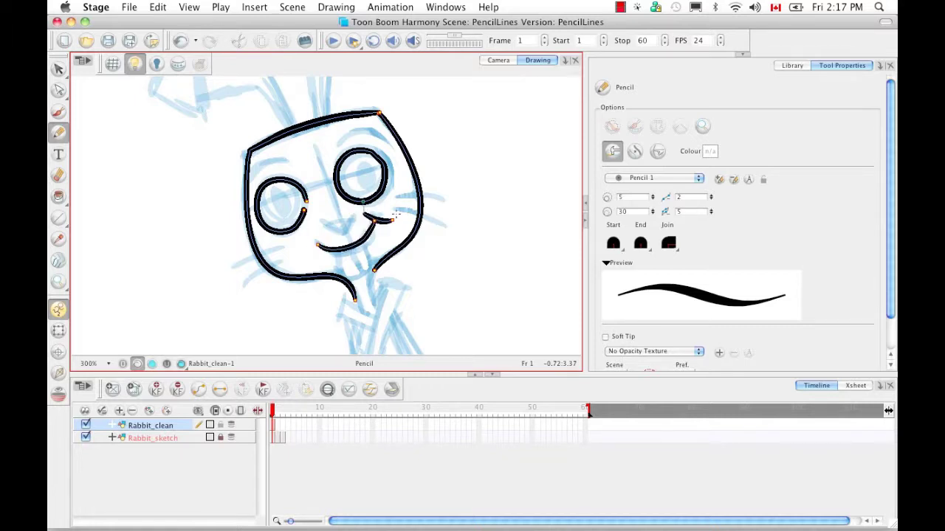
{"action": "mouse_move", "coordinate": [336, 249]}
{"action": "left_mouse_down"}
{"action": "mouse_move", "coordinate": [339, 270]}
{"action": "mouse_move", "coordinate": [369, 225]}
{"action": "left_mouse_up"}
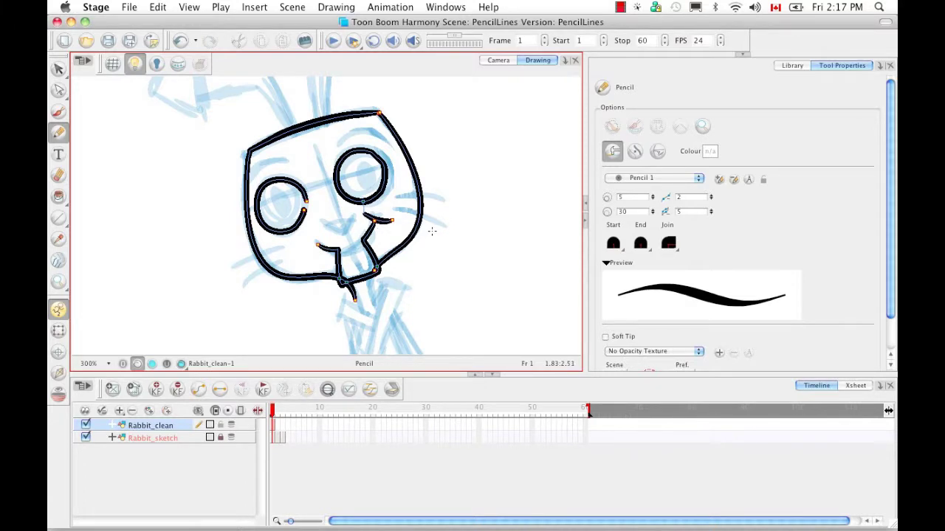
{"action": "key", "text": "super+z"}
{"action": "key", "text": "super+z"}
{"action": "key", "text": "super+z"}
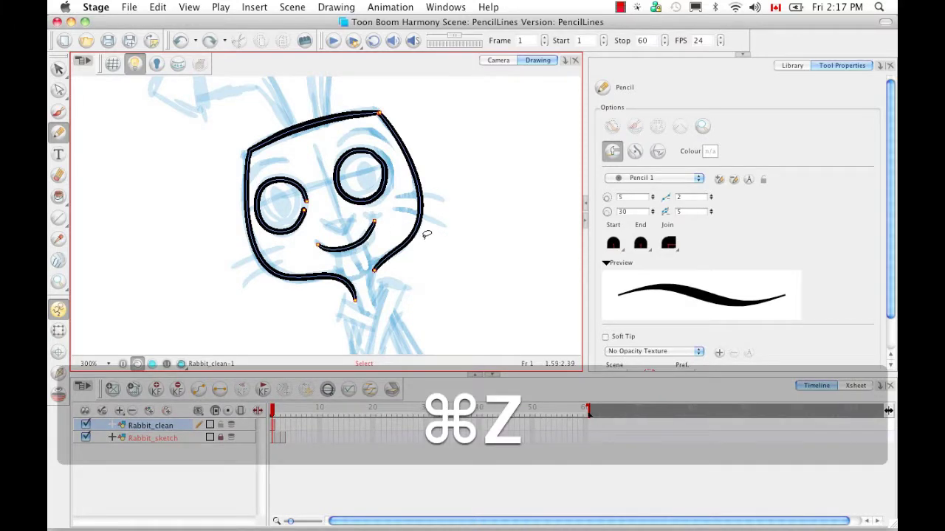
Turn off line building and draw the smile, its corner crease and the front teeth with overlapping line ends.
{"action": "left_click", "coordinate": [613, 151]}
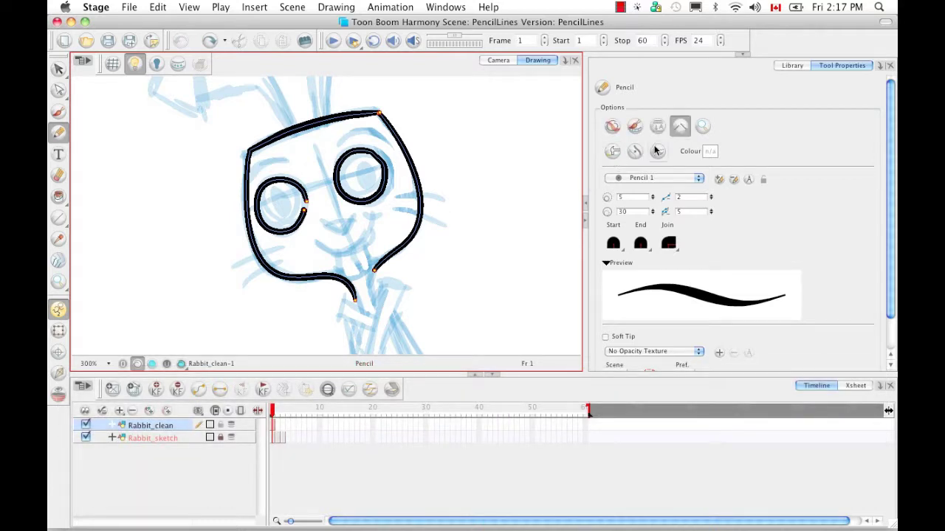
{"action": "left_click_drag", "start_coordinate": [318, 245], "coordinate": [388, 219]}
{"action": "mouse_move", "coordinate": [338, 242]}
{"action": "left_mouse_down"}
{"action": "mouse_move", "coordinate": [380, 270]}
{"action": "mouse_move", "coordinate": [362, 235]}
{"action": "left_mouse_up"}
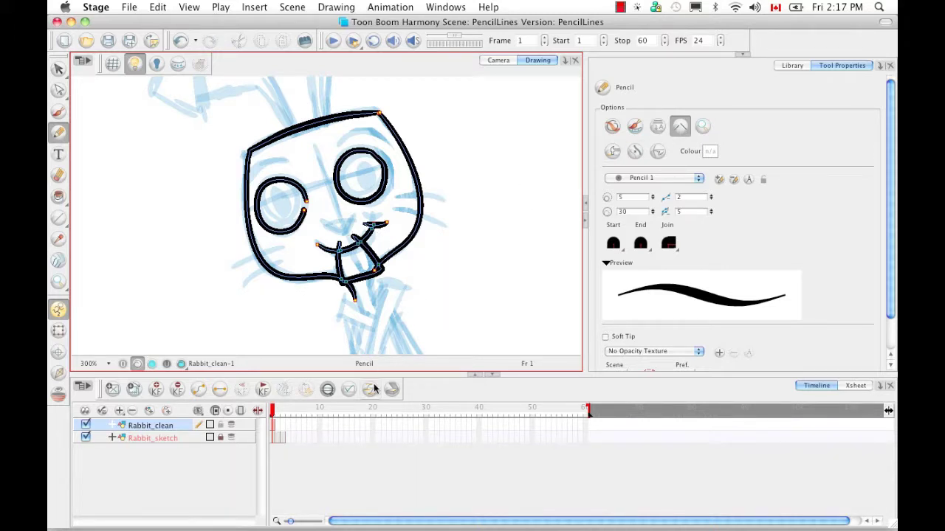
Cut away the overhanging line tip at the right-hand corner of the smile with the Cutter.
{"action": "key", "text": "super+equal"}
{"action": "key", "text": "super+equal"}
{"action": "key", "text": "super+equal"}
{"action": "key", "text": "super+equal"}
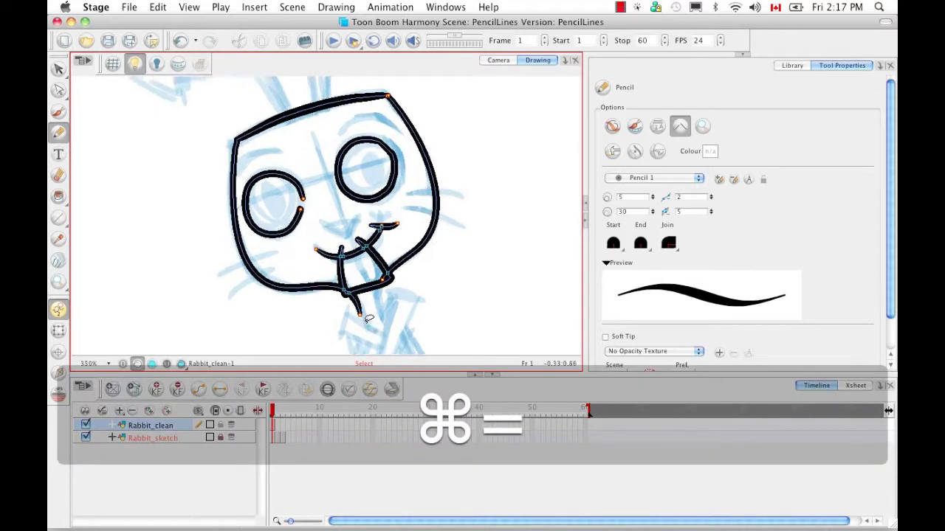
{"action": "key", "text": "space"}
{"action": "left_click_drag", "start_coordinate": [369, 319], "coordinate": [319, 234]}
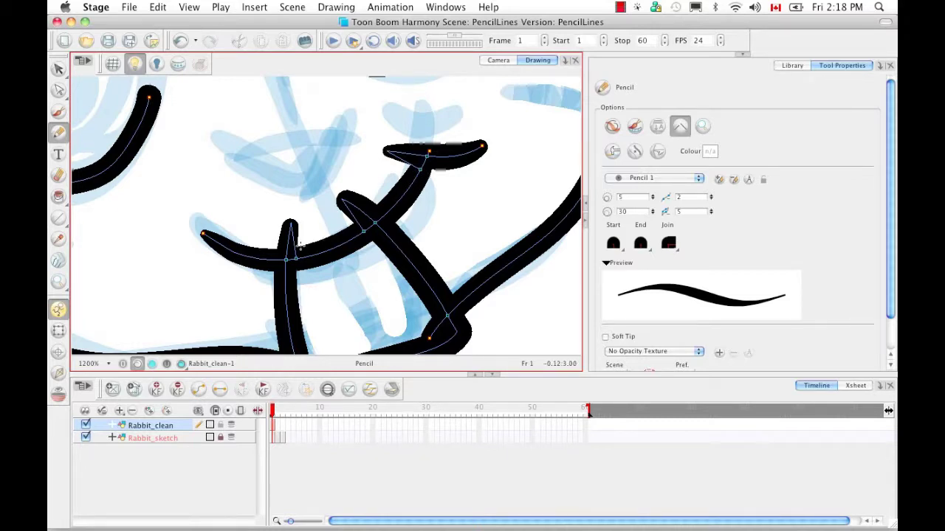
{"action": "key", "text": "space"}
{"action": "mouse_move", "coordinate": [367, 254]}
{"action": "left_mouse_down"}
{"action": "mouse_move", "coordinate": [375, 185]}
{"action": "mouse_move", "coordinate": [367, 226]}
{"action": "left_mouse_up"}
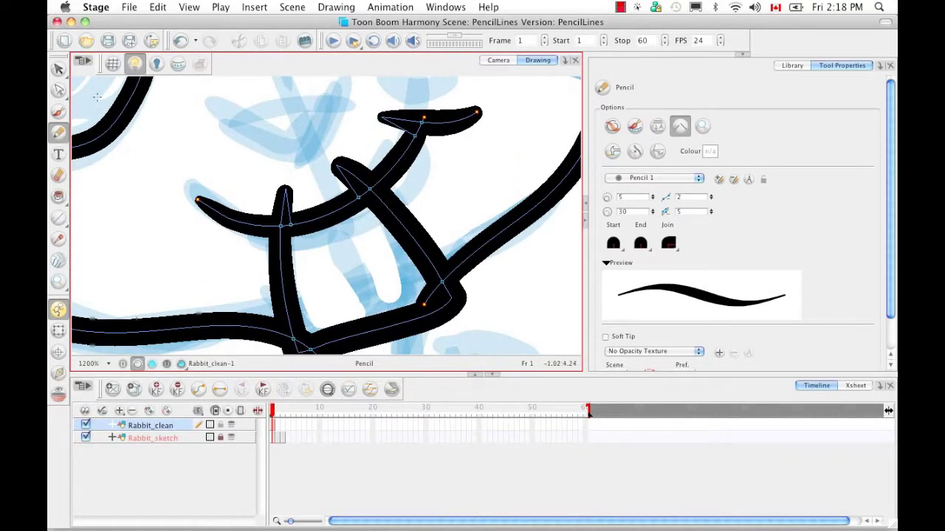
{"action": "left_click", "coordinate": [59, 69]}
{"action": "left_click", "coordinate": [103, 90]}
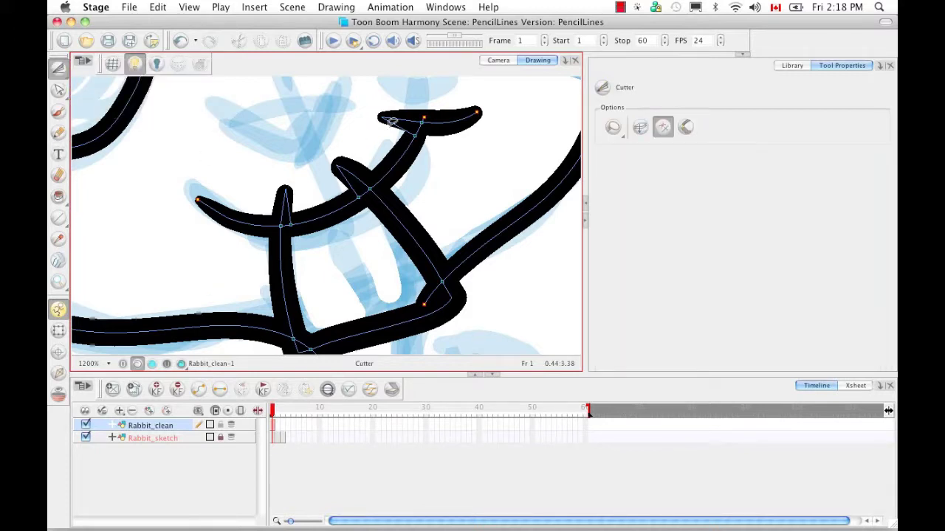
{"action": "left_click_drag", "start_coordinate": [405, 121], "coordinate": [392, 124]}
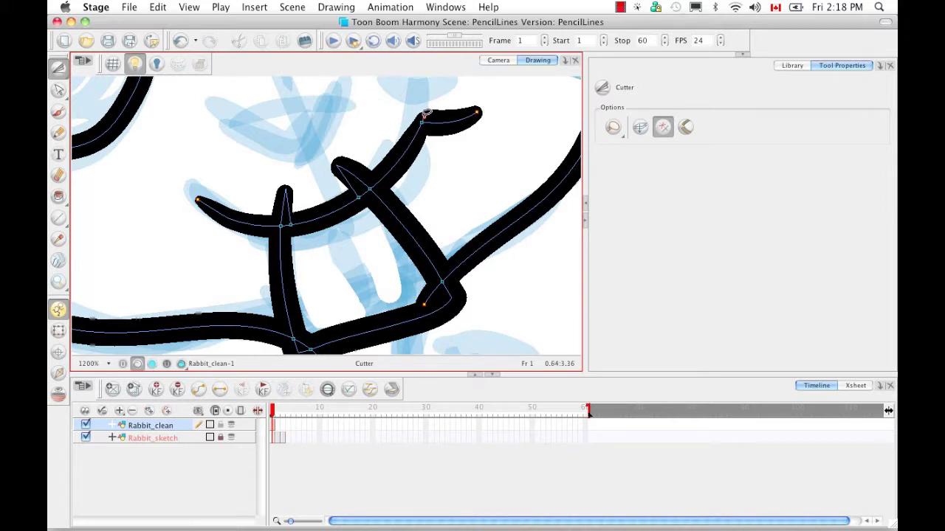
Cut away the two tooth-line tips that stick out above the smile curve.
{"action": "mouse_move", "coordinate": [336, 165]}
{"action": "left_mouse_down"}
{"action": "mouse_move", "coordinate": [348, 170]}
{"action": "mouse_move", "coordinate": [337, 185]}
{"action": "mouse_move", "coordinate": [360, 181]}
{"action": "left_mouse_up"}
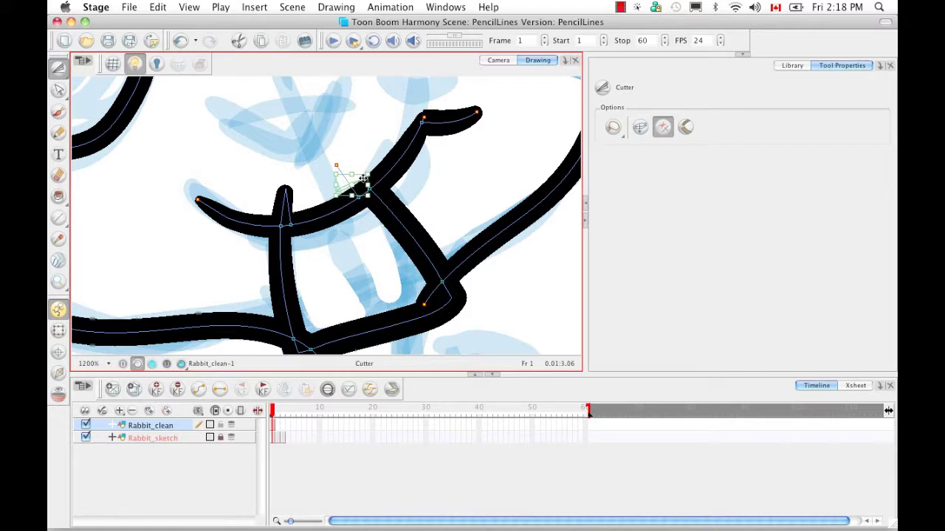
{"action": "left_click", "coordinate": [357, 152]}
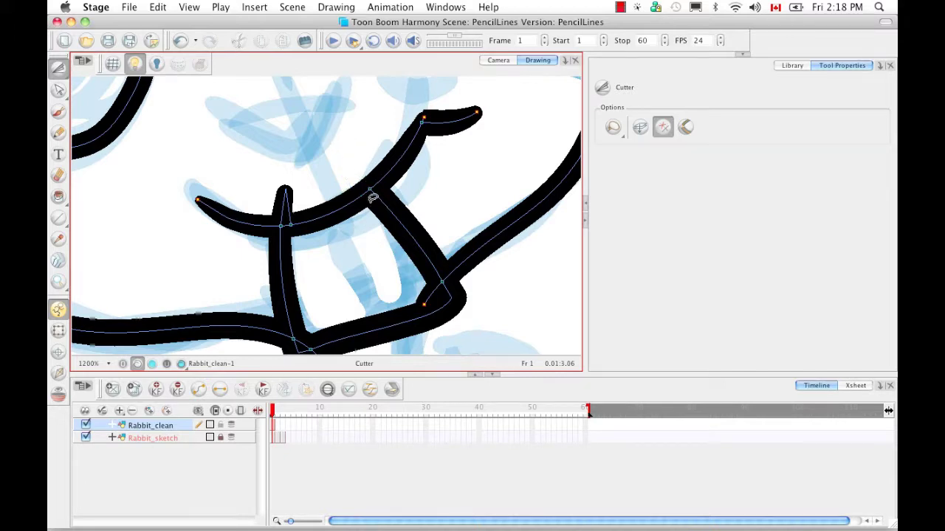
{"action": "left_click_drag", "start_coordinate": [322, 185], "coordinate": [301, 194]}
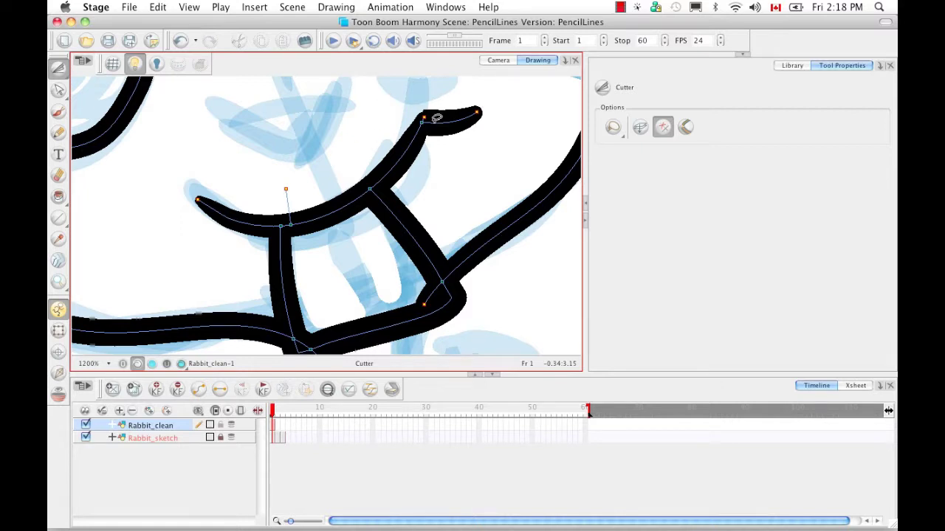
{"action": "left_click_drag", "start_coordinate": [284, 187], "coordinate": [317, 196]}
{"action": "left_click", "coordinate": [660, 126]}
Select the smile, corner crease and teeth strokes together and delete them.
{"action": "key", "text": "super+minus"}
{"action": "key", "text": "super+minus"}
{"action": "key", "text": "super+minus"}
{"action": "key", "text": "super+minus"}
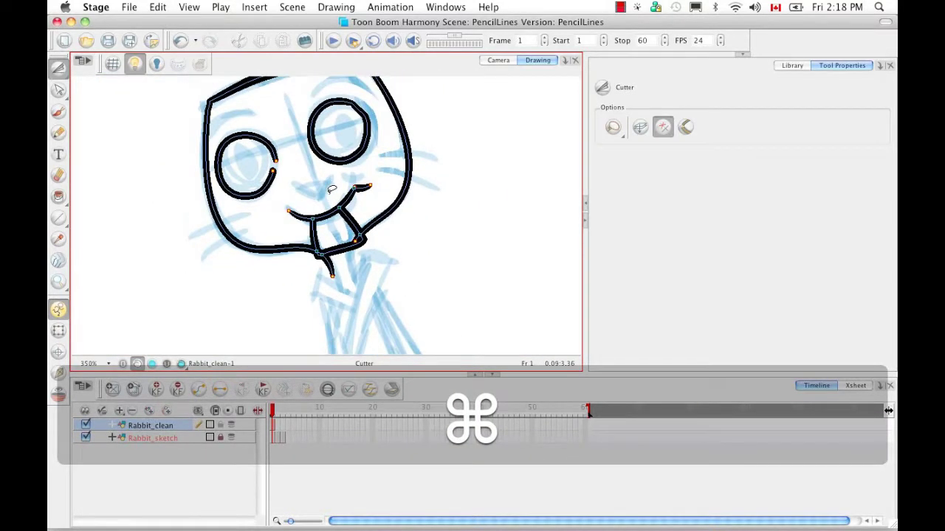
{"action": "key", "text": "alt+v"}
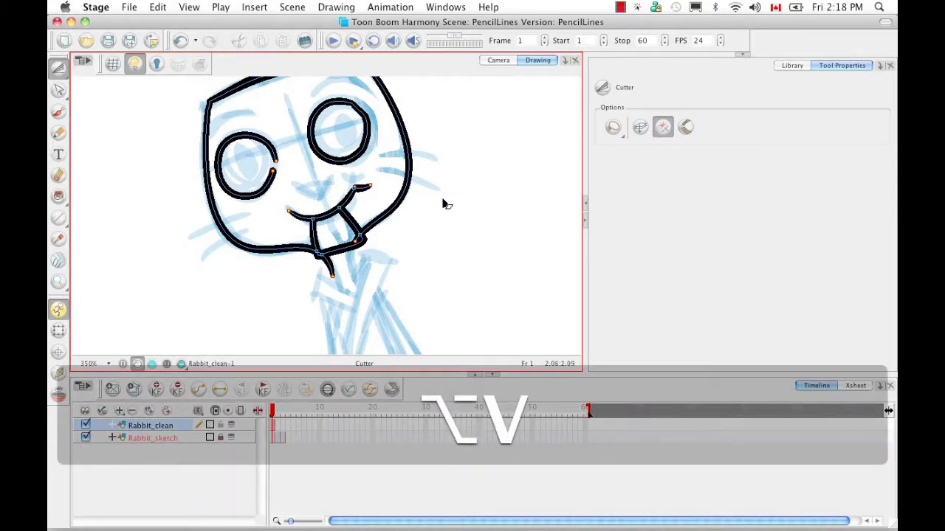
{"action": "mouse_move", "coordinate": [366, 183]}
{"action": "left_mouse_down"}
{"action": "mouse_move", "coordinate": [299, 190]}
{"action": "mouse_move", "coordinate": [295, 232]}
{"action": "mouse_move", "coordinate": [369, 255]}
{"action": "left_mouse_up"}
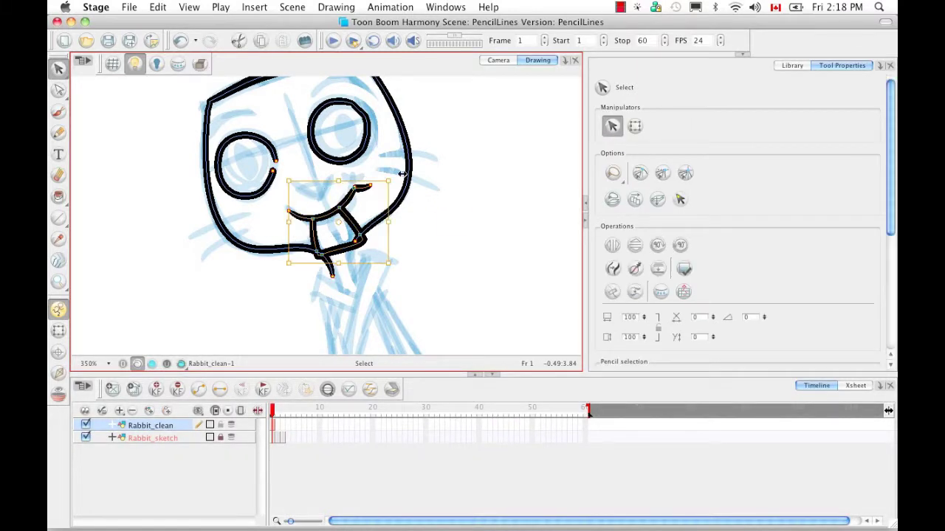
{"action": "key", "text": "BackSpace"}
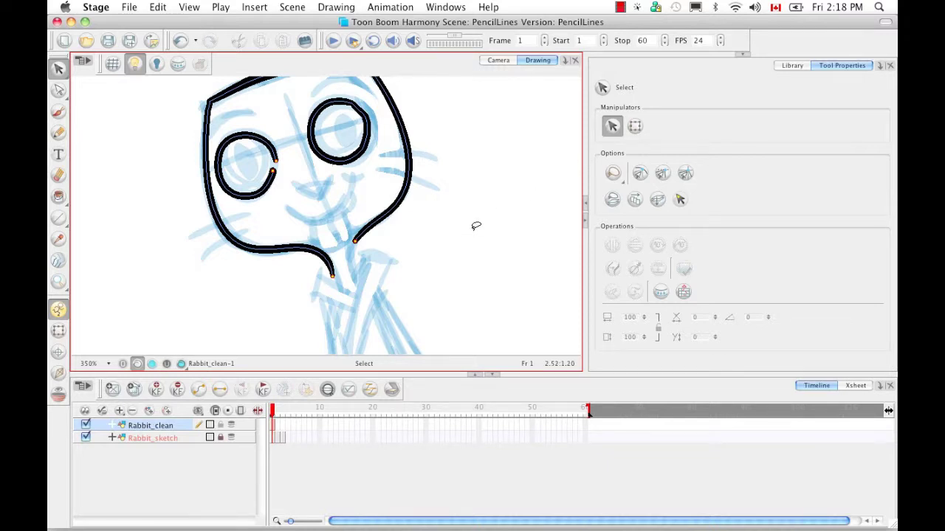
Draw the smile, its corner crease and the front teeth with the Pencil, using automatic trimming of overlapping line ends.
{"action": "key", "text": "alt"}
{"action": "key", "text": "alt+y"}
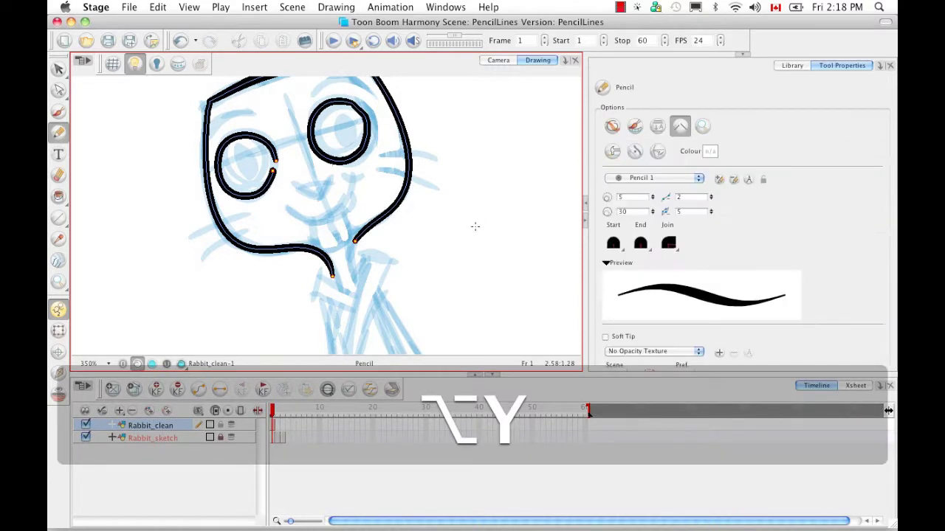
{"action": "left_click", "coordinate": [680, 126]}
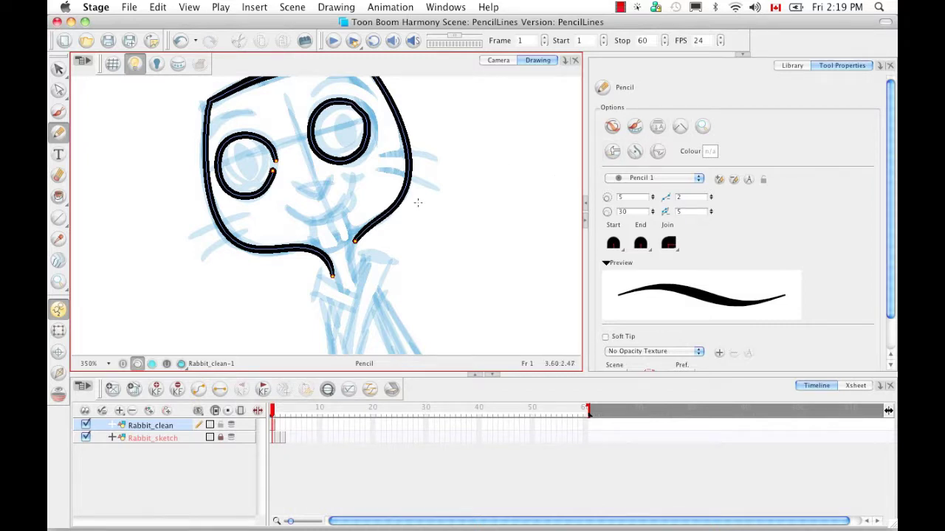
{"action": "mouse_move", "coordinate": [286, 211]}
{"action": "left_mouse_down"}
{"action": "mouse_move", "coordinate": [360, 162]}
{"action": "mouse_move", "coordinate": [371, 186]}
{"action": "left_mouse_up"}
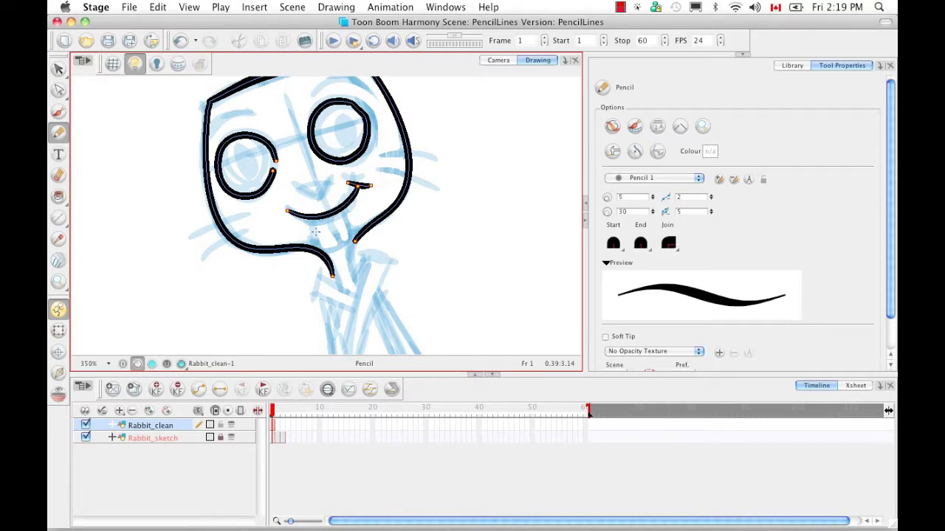
{"action": "mouse_move", "coordinate": [313, 216]}
{"action": "left_mouse_down"}
{"action": "mouse_move", "coordinate": [319, 254]}
{"action": "mouse_move", "coordinate": [356, 240]}
{"action": "left_mouse_up"}
{"action": "mouse_move", "coordinate": [339, 207]}
{"action": "left_mouse_down"}
{"action": "mouse_move", "coordinate": [352, 244]}
{"action": "mouse_move", "coordinate": [335, 242]}
{"action": "left_mouse_up"}
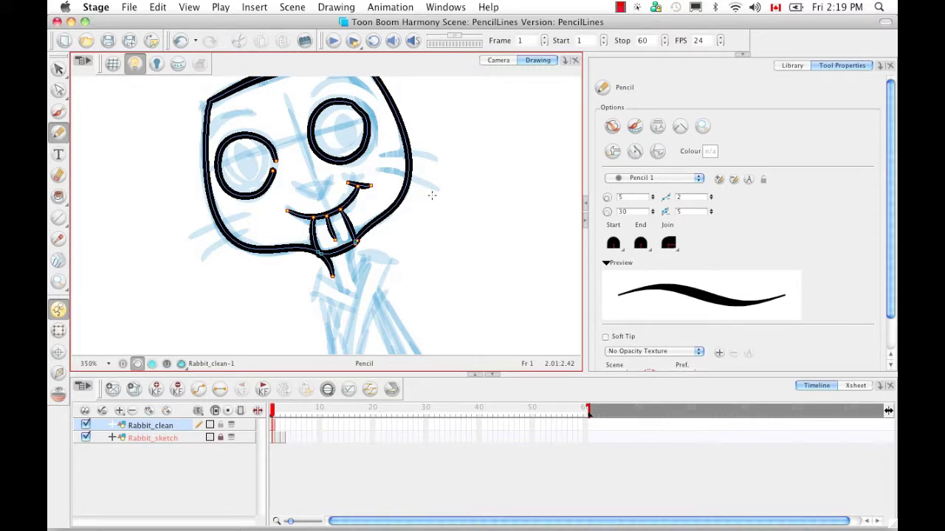
Smooth the right side of the head outline along the cheek using the Pencil's line smoothing mode.
{"action": "left_click", "coordinate": [633, 154]}
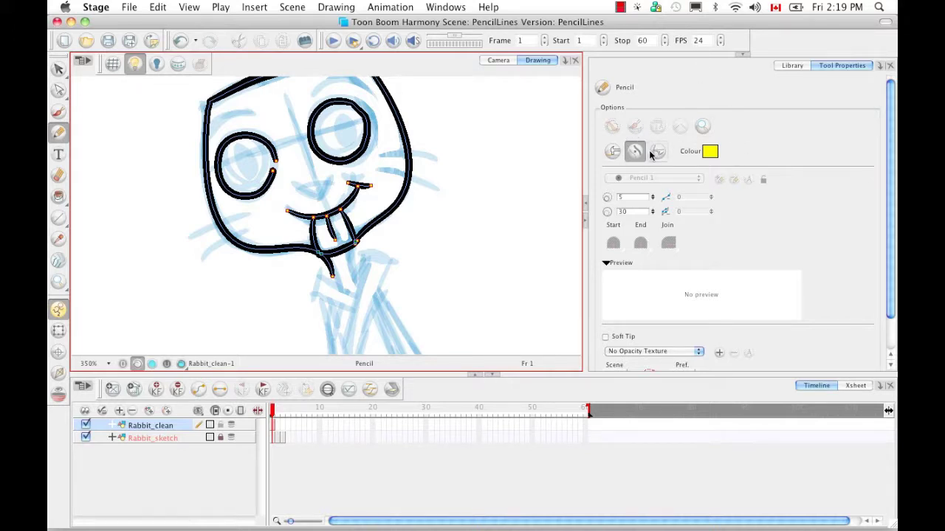
{"action": "mouse_move", "coordinate": [396, 107]}
{"action": "left_mouse_down"}
{"action": "mouse_move", "coordinate": [408, 166]}
{"action": "mouse_move", "coordinate": [408, 153]}
{"action": "mouse_move", "coordinate": [401, 127]}
{"action": "mouse_move", "coordinate": [392, 201]}
{"action": "mouse_move", "coordinate": [406, 175]}
{"action": "mouse_move", "coordinate": [404, 193]}
{"action": "mouse_move", "coordinate": [402, 125]}
{"action": "mouse_move", "coordinate": [403, 198]}
{"action": "left_mouse_up"}
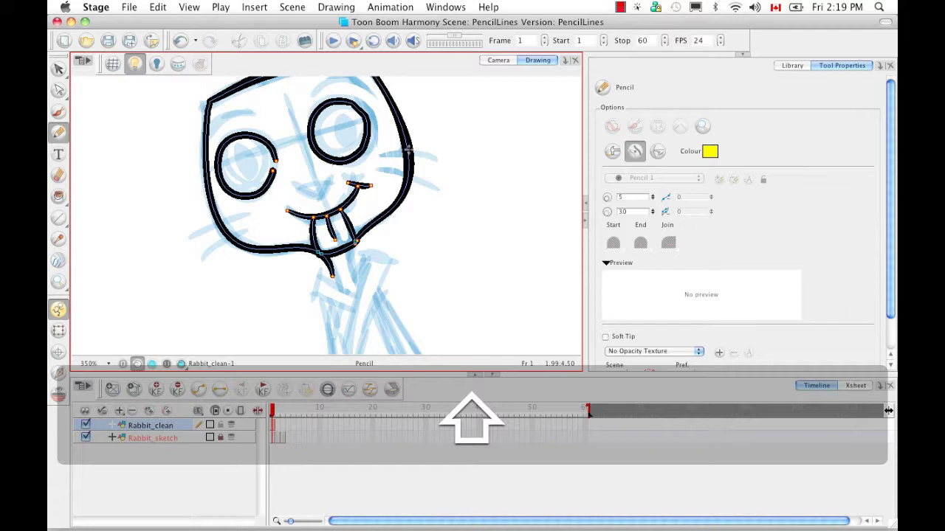
{"action": "left_click_drag", "start_coordinate": [401, 120], "coordinate": [411, 174]}
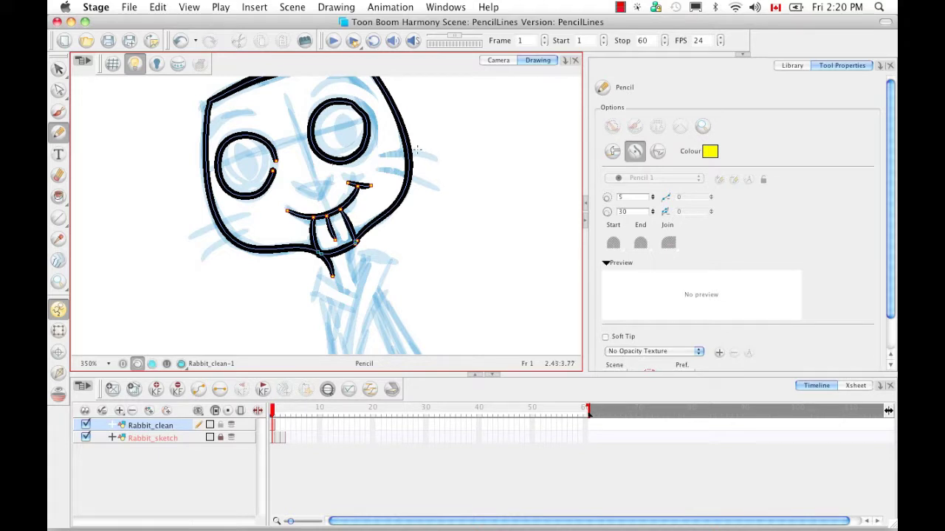
Change the smoothing brush's display colour to magenta pink and smooth the right cheek line again.
{"action": "left_click", "coordinate": [710, 152]}
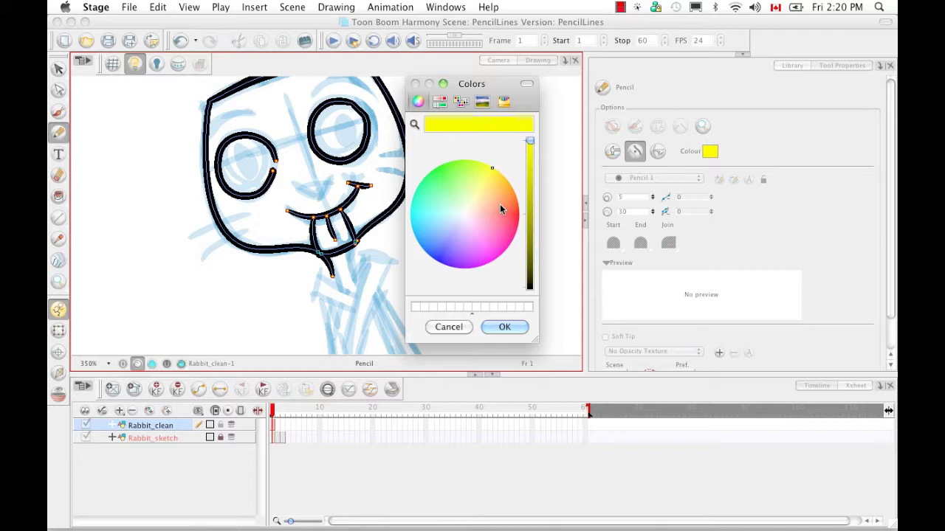
{"action": "left_click", "coordinate": [509, 238]}
{"action": "left_click", "coordinate": [504, 327]}
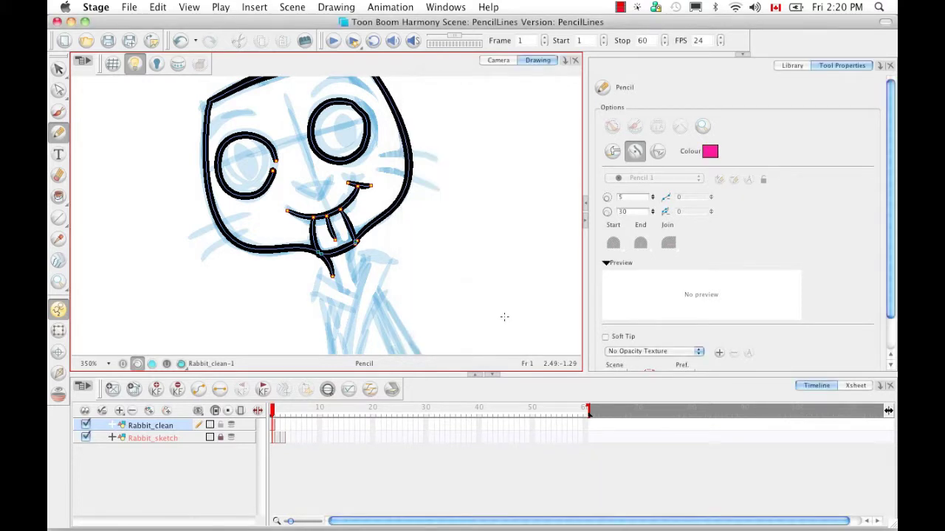
{"action": "left_click_drag", "start_coordinate": [405, 131], "coordinate": [391, 201]}
Switch the Pencil to Line Pushing Mode and set its display colour to yellow.
{"action": "left_click", "coordinate": [657, 151]}
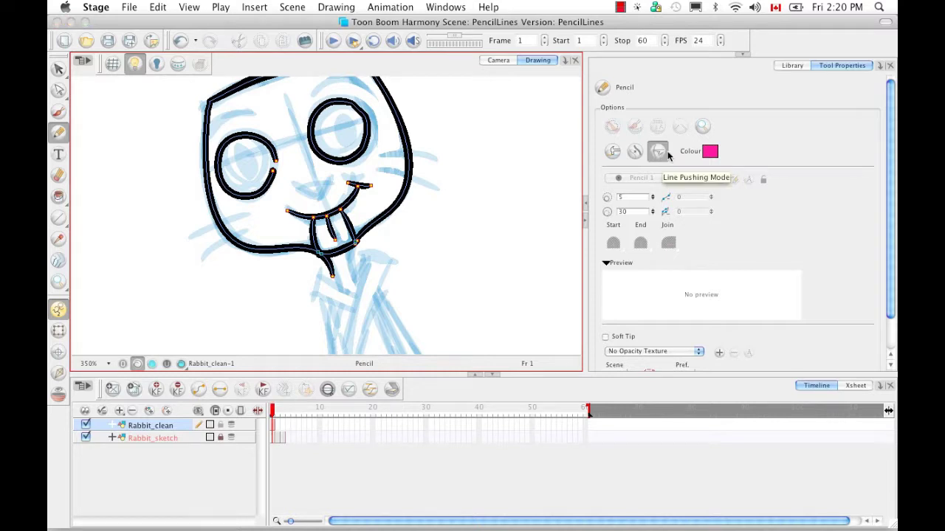
{"action": "left_click", "coordinate": [712, 153]}
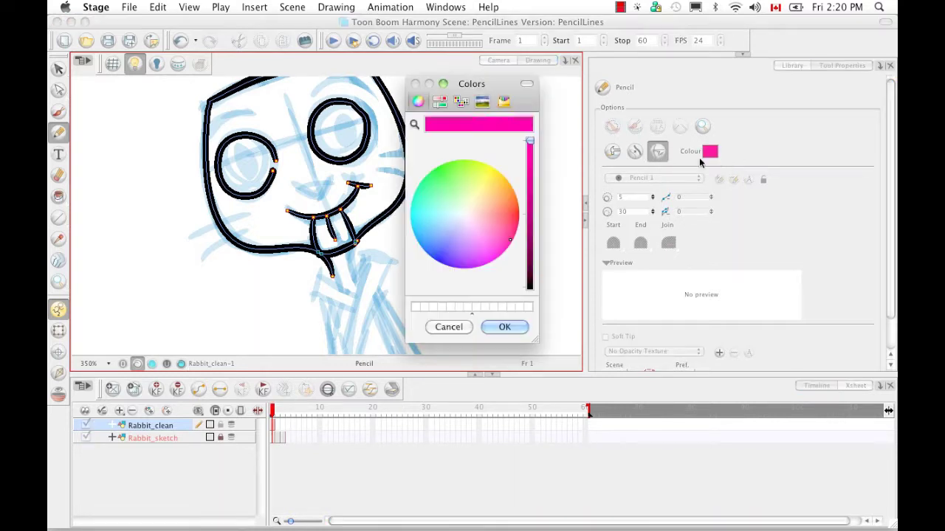
{"action": "left_click", "coordinate": [491, 164]}
{"action": "left_click", "coordinate": [505, 327]}
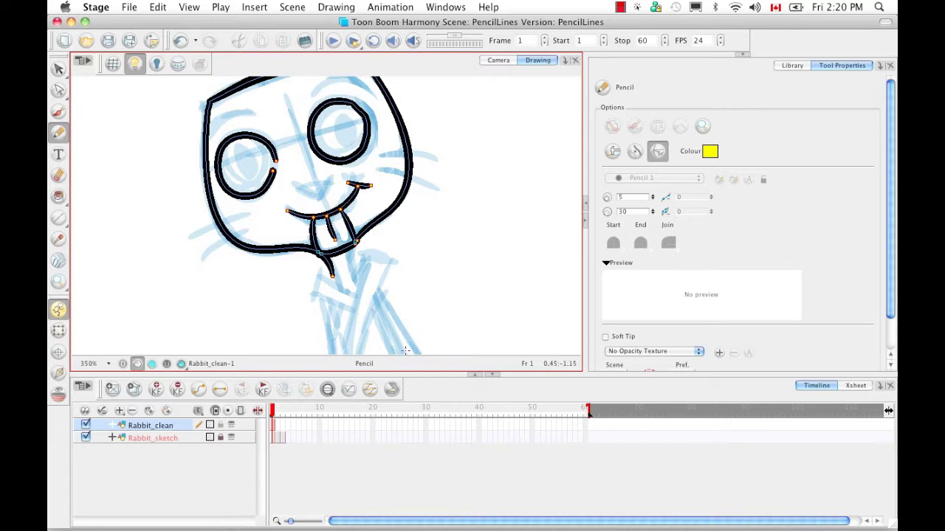
Push the flattened upper-right side of the right eye outline outward toward the sketch's eye contour.
{"action": "key", "text": "super+equal"}
{"action": "key", "text": "super+equal"}
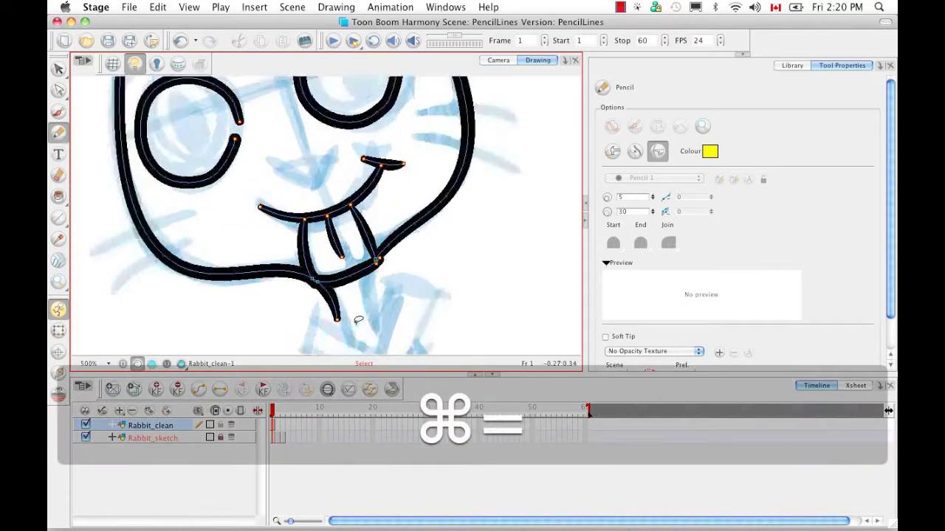
{"action": "key", "text": "space"}
{"action": "left_click_drag", "start_coordinate": [418, 133], "coordinate": [406, 291]}
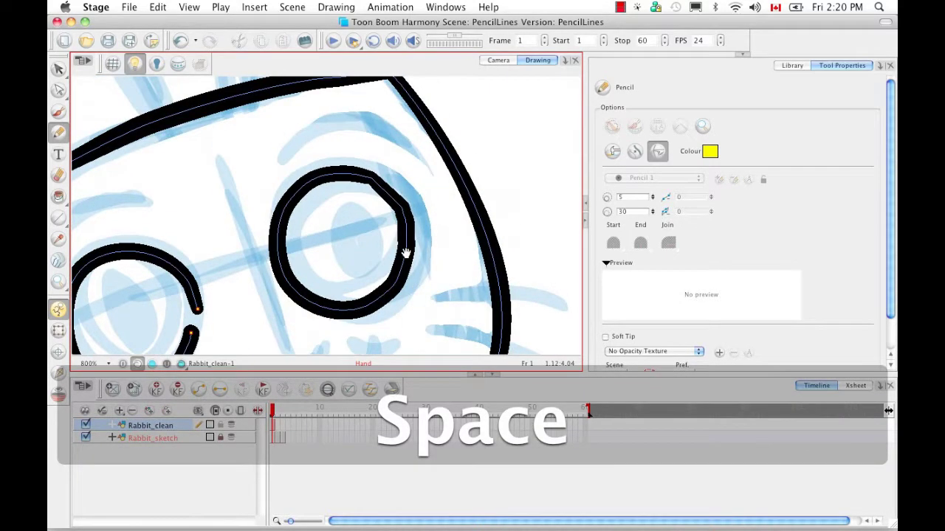
{"action": "left_click_drag", "start_coordinate": [383, 205], "coordinate": [399, 231]}
{"action": "left_click_drag", "start_coordinate": [378, 194], "coordinate": [401, 238]}
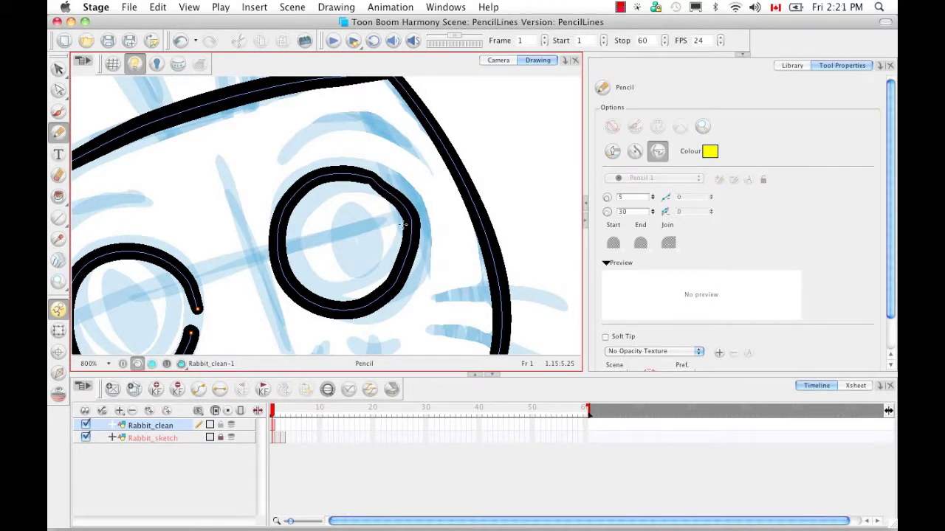
{"action": "left_click_drag", "start_coordinate": [390, 189], "coordinate": [412, 242]}
{"action": "mouse_move", "coordinate": [411, 190]}
{"action": "left_mouse_down"}
{"action": "mouse_move", "coordinate": [424, 271]}
{"action": "mouse_move", "coordinate": [416, 278]}
{"action": "mouse_move", "coordinate": [423, 216]}
{"action": "mouse_move", "coordinate": [419, 290]}
{"action": "left_mouse_up"}
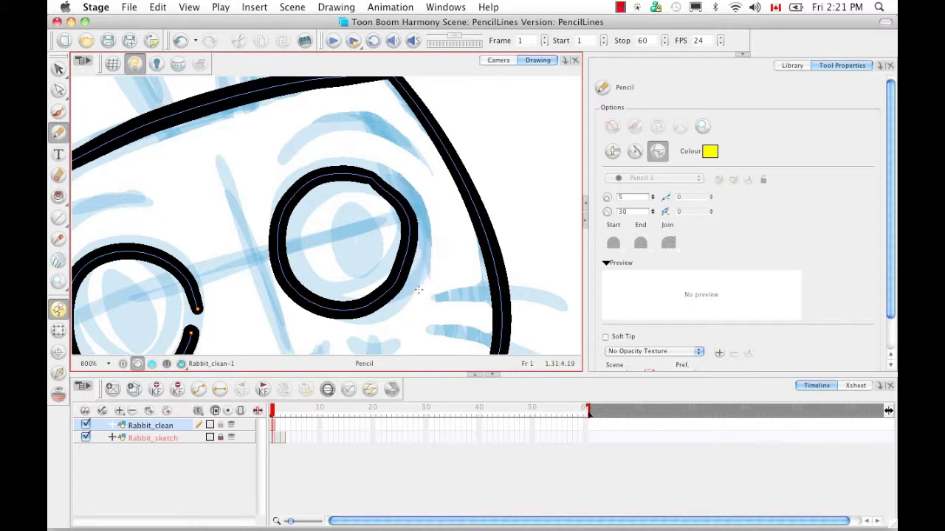
{"action": "left_click_drag", "start_coordinate": [377, 170], "coordinate": [417, 302]}
{"action": "left_click_drag", "start_coordinate": [388, 171], "coordinate": [413, 295]}
{"action": "mouse_move", "coordinate": [373, 230]}
{"action": "left_mouse_down"}
{"action": "mouse_move", "coordinate": [413, 211]}
{"action": "mouse_move", "coordinate": [368, 234]}
{"action": "mouse_move", "coordinate": [405, 211]}
{"action": "mouse_move", "coordinate": [432, 251]}
{"action": "left_mouse_up"}
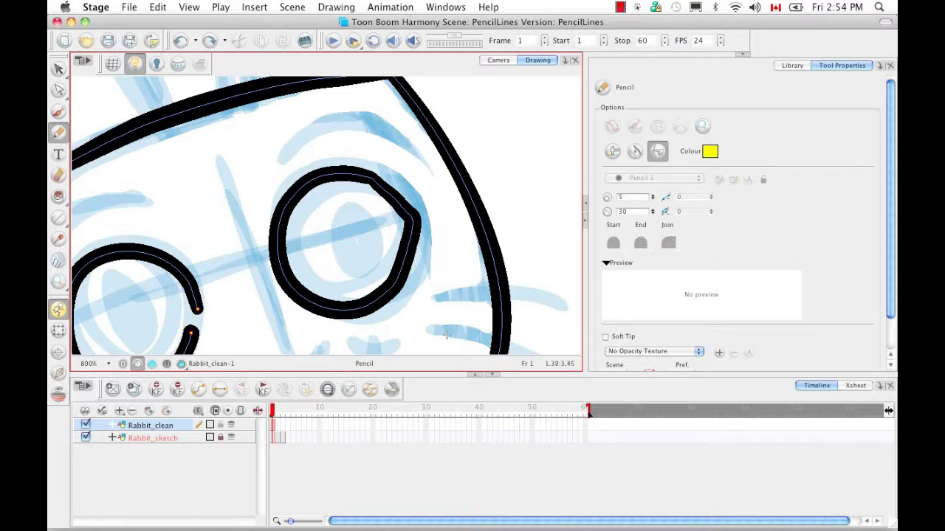
Push the head outline along the right cheek with the line pushing brush at its small size.
{"action": "key", "text": "super"}
{"action": "key", "text": "super+minus"}
{"action": "key", "text": "super+minus"}
{"action": "key", "text": "super+minus"}
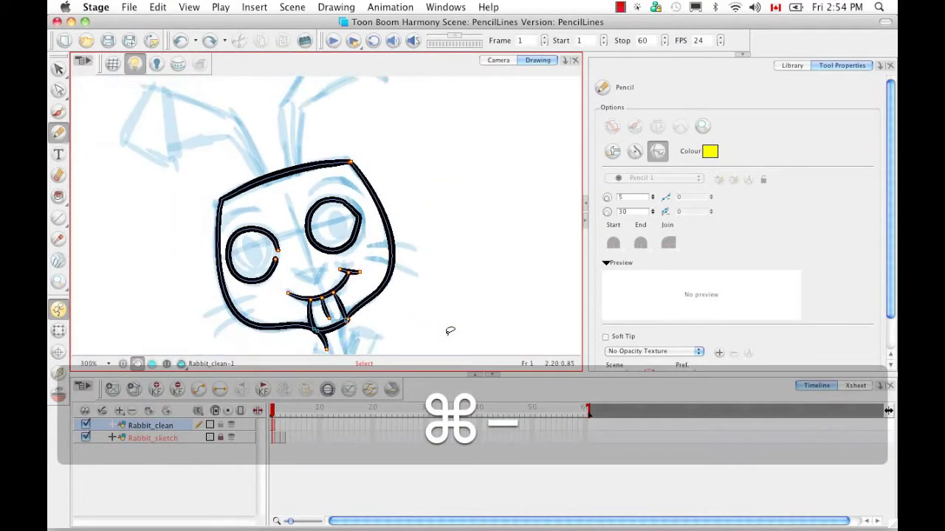
{"action": "left_click_drag", "start_coordinate": [386, 228], "coordinate": [390, 272]}
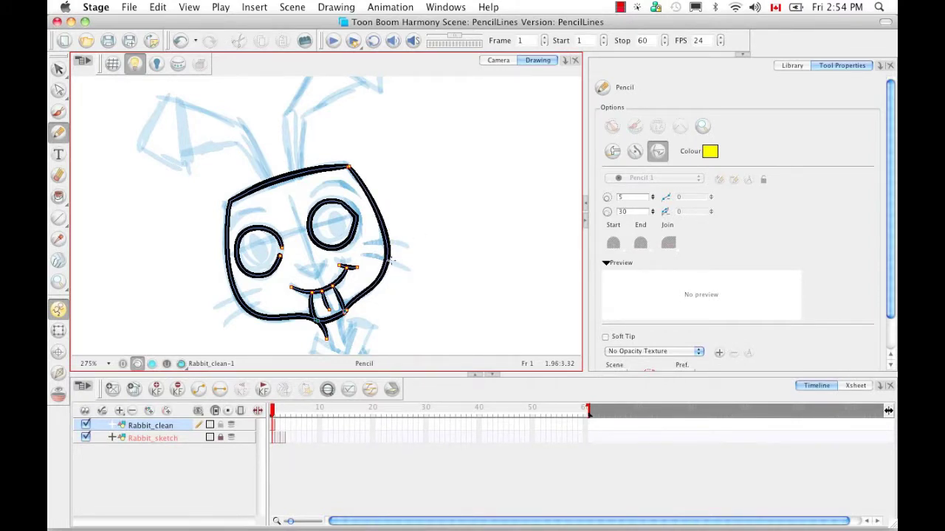
Set the line pushing brush's minimum and maximum sizes to 100 and brush along the right side of the head outline.
{"action": "left_click", "coordinate": [628, 197]}
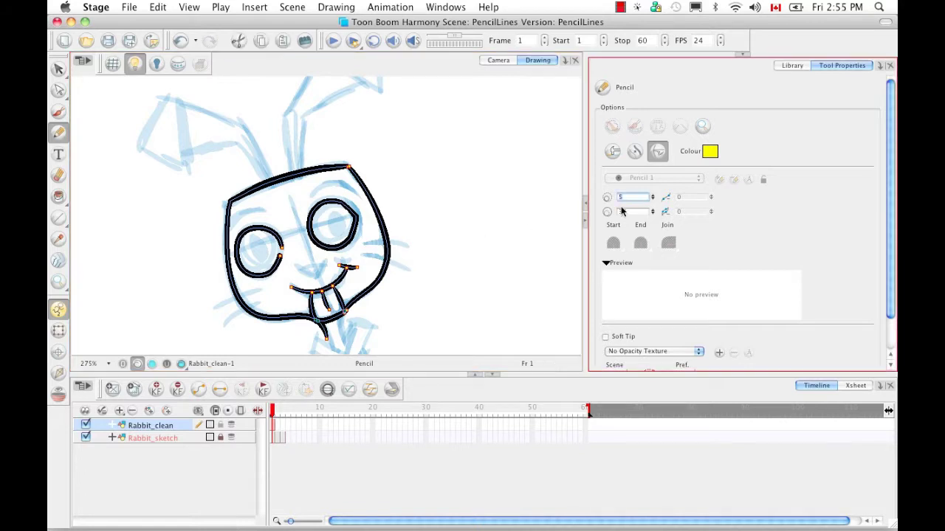
{"action": "type", "text": "100"}
{"action": "key", "text": "Tab"}
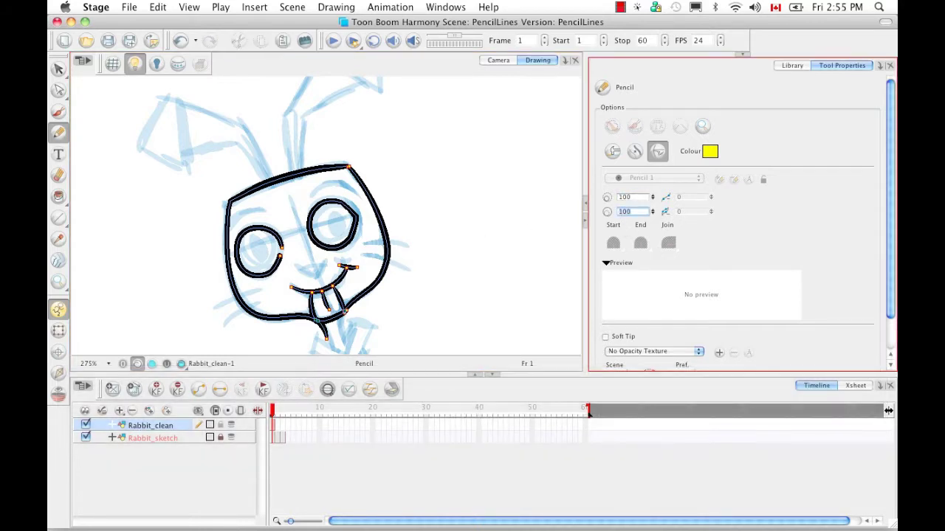
{"action": "left_click", "coordinate": [385, 218]}
{"action": "left_click_drag", "start_coordinate": [367, 184], "coordinate": [390, 285]}
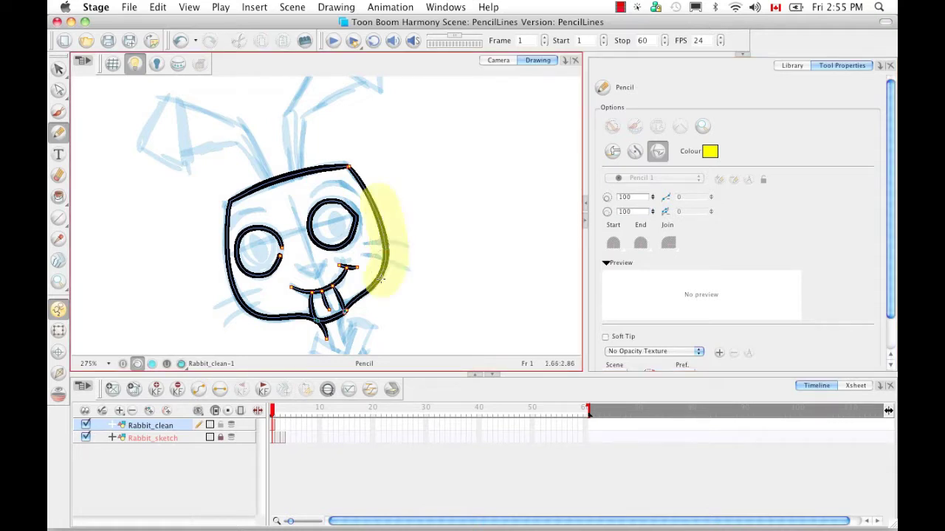